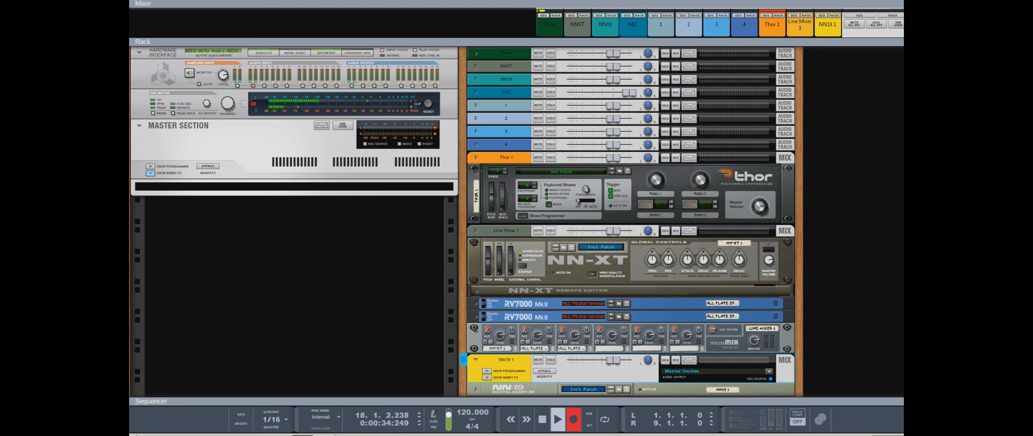
Expand the Thor 1 synth's programmer and change Oscillator 1 to the Noise type.
right_click(617, 190)
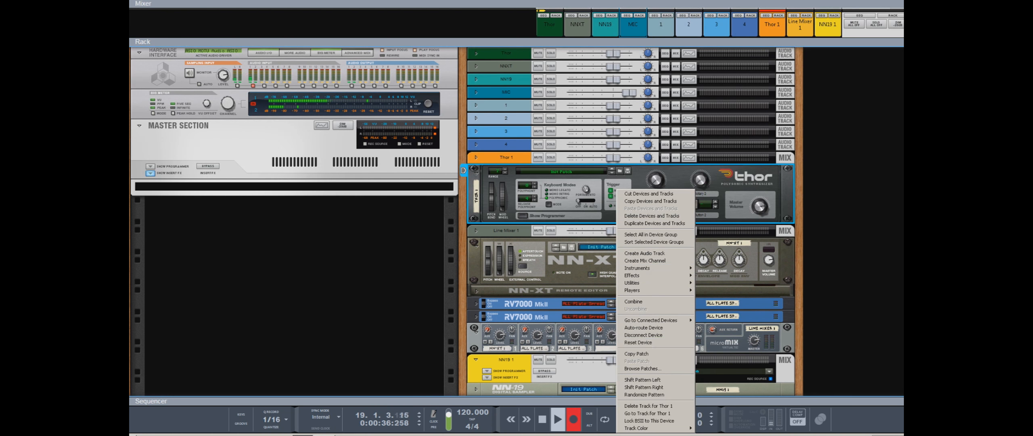
key(Escape)
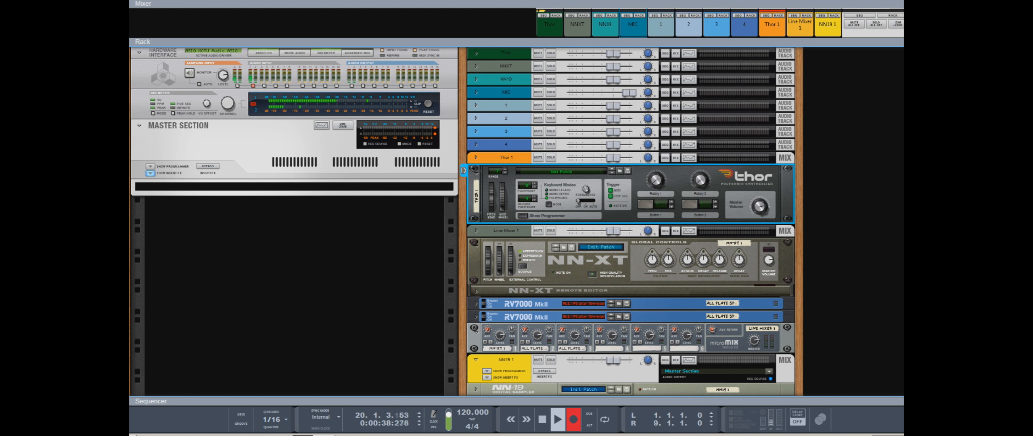
click(523, 216)
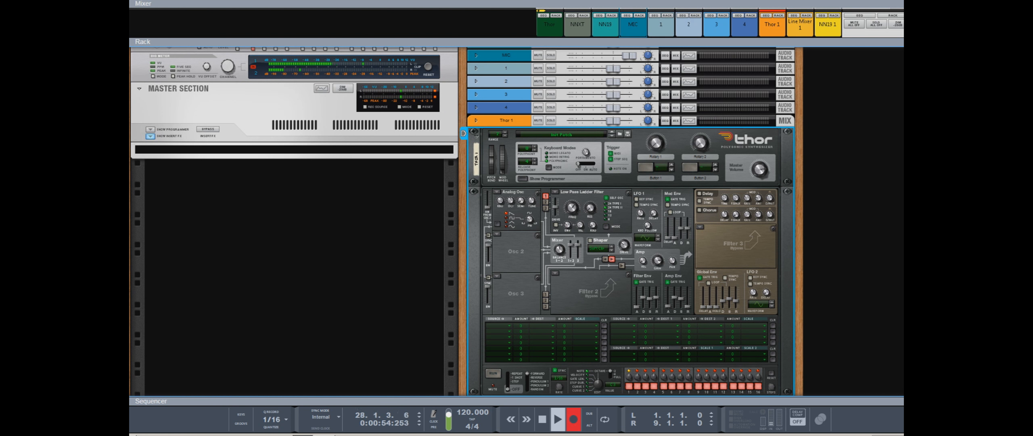
click(496, 192)
click(510, 234)
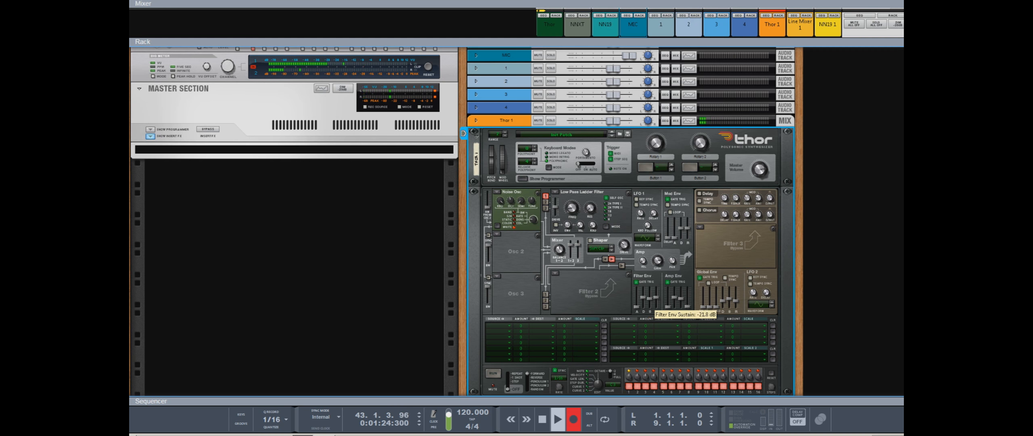
Lower the filter envelope's sustain slightly and try the chorus effect on the noise sound, leaving it switched off.
drag(643, 289, 644, 293)
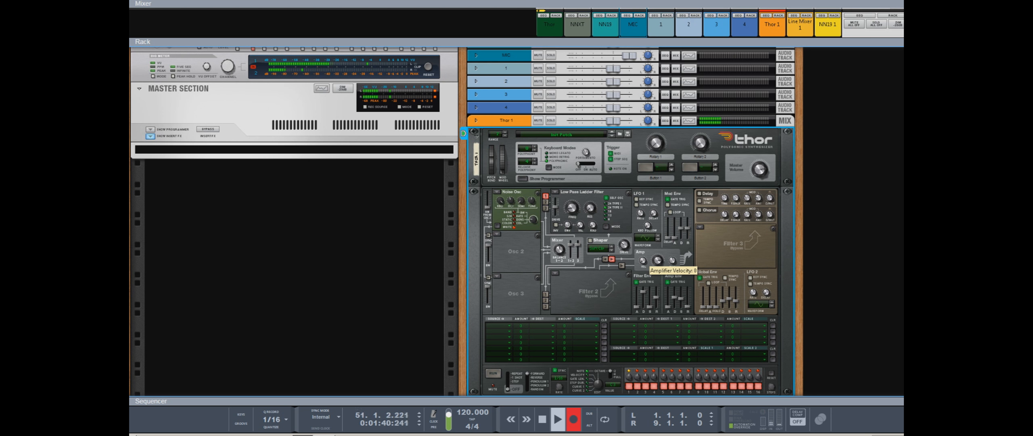
click(699, 209)
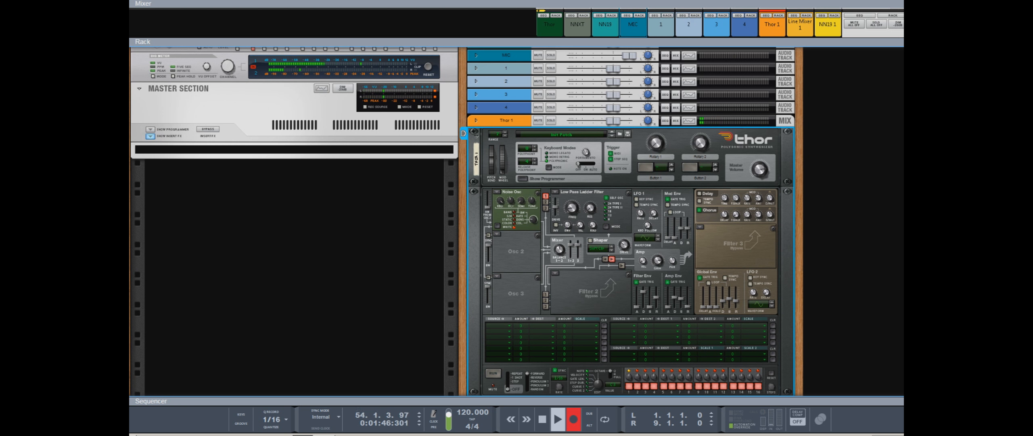
click(699, 210)
Route LFO 1 to Filter 1 Frequency in the first modulation matrix row and raise the destination amount to 64.
click(503, 326)
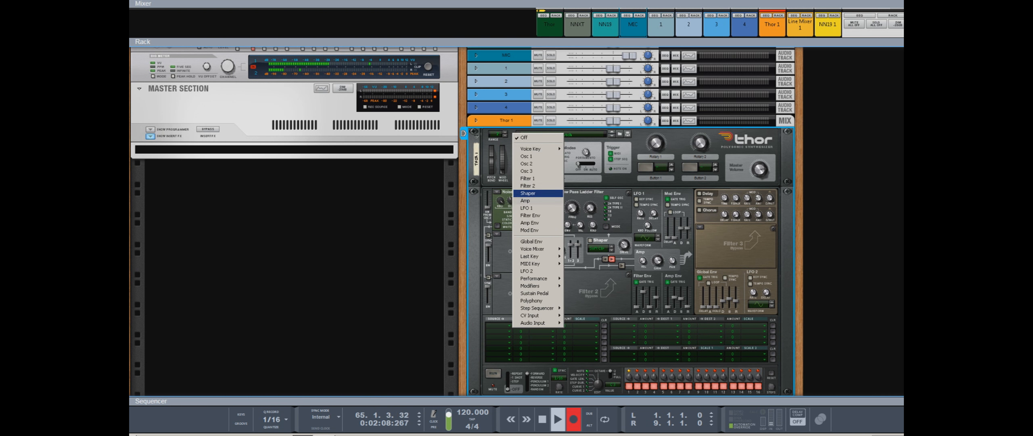
click(526, 208)
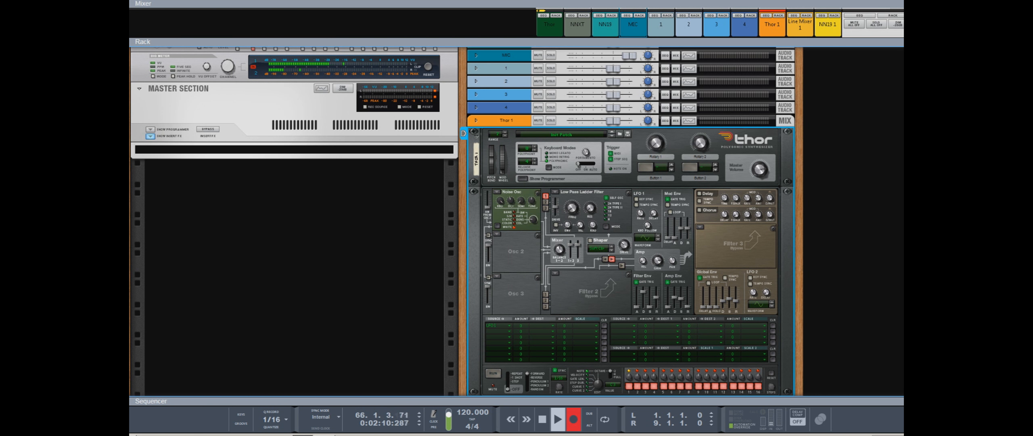
click(552, 325)
mouse_move(577, 171)
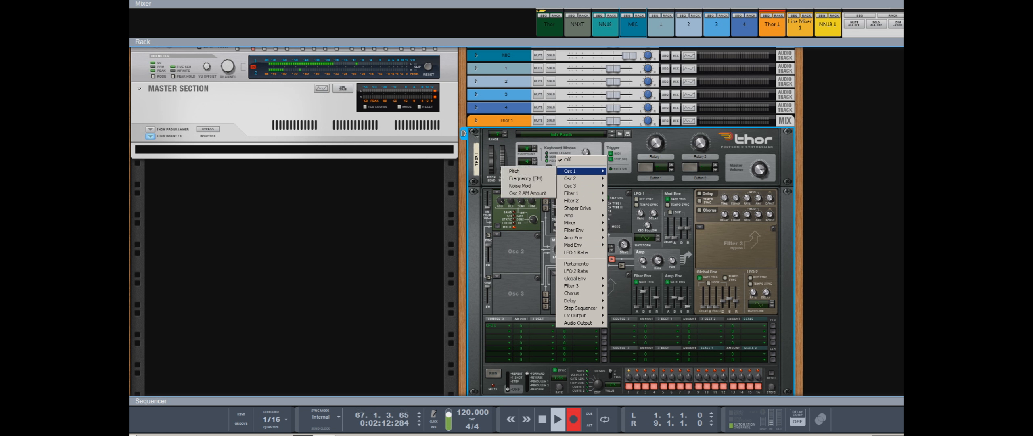
mouse_move(573, 193)
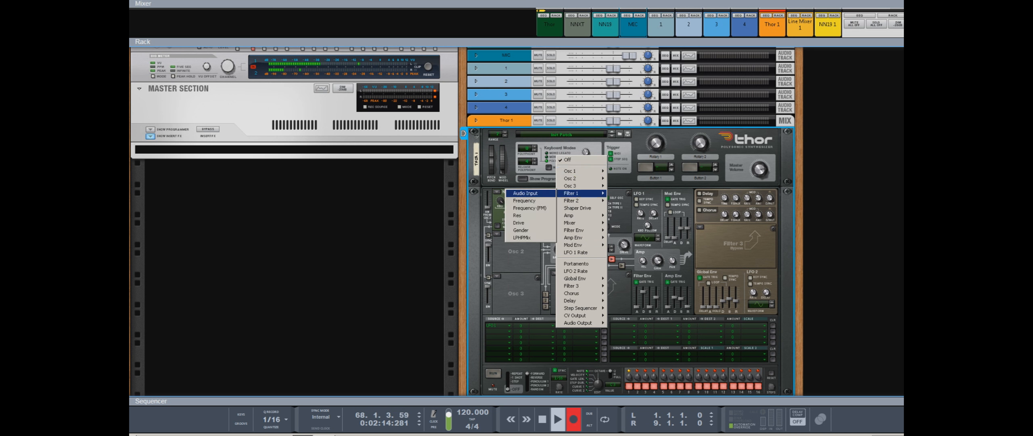
click(525, 201)
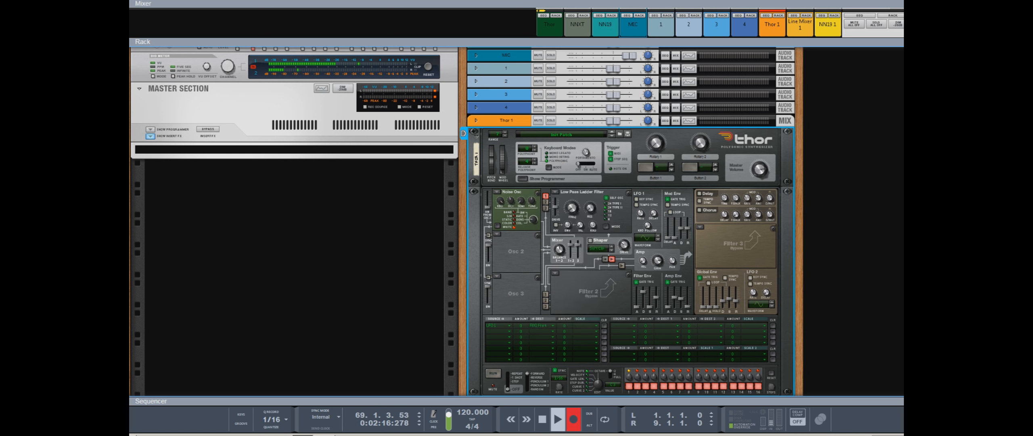
drag(521, 325, 520, 307)
Turn on the delay with tempo sync and the chorus in Thor's effects section.
click(699, 193)
click(699, 201)
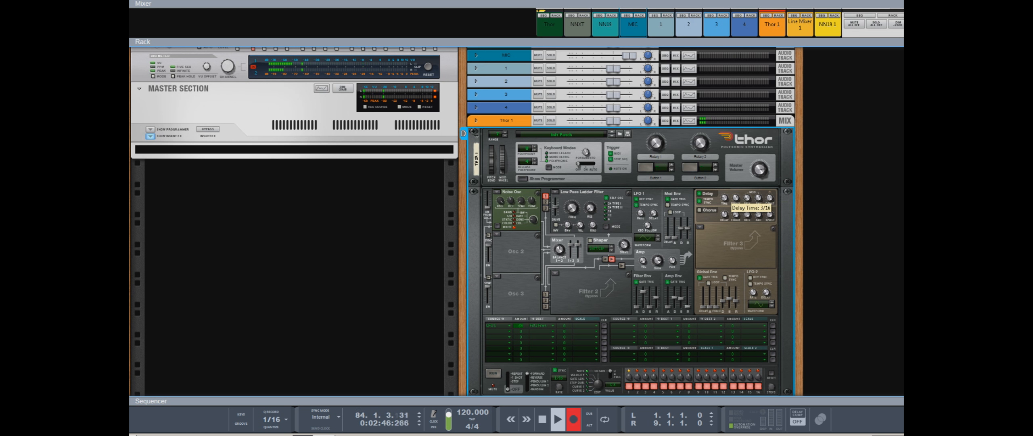
click(699, 209)
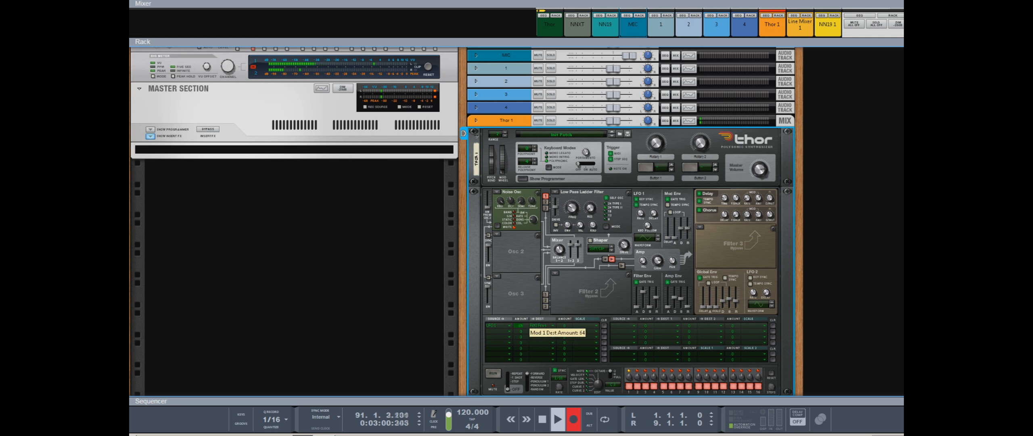
Reset the LFO 1 modulation amount and turn off the delay, its tempo sync and the chorus.
ctrl+click(521, 326)
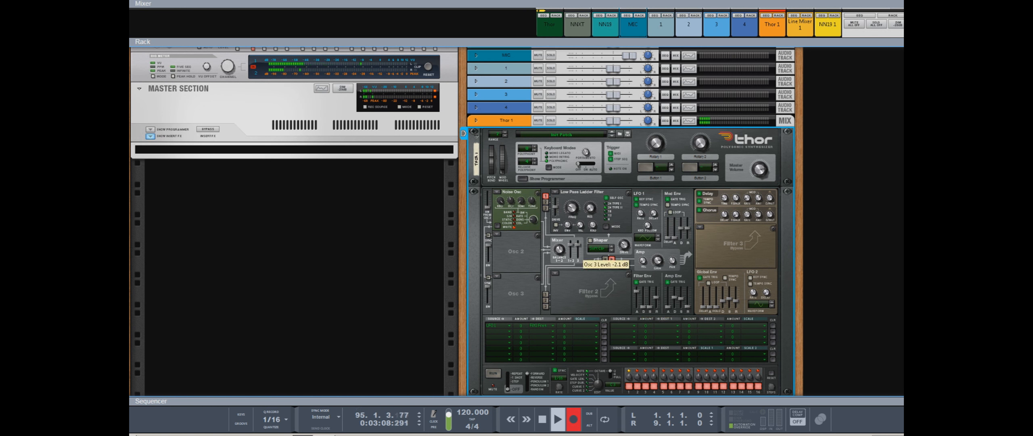
click(700, 193)
click(700, 201)
click(699, 210)
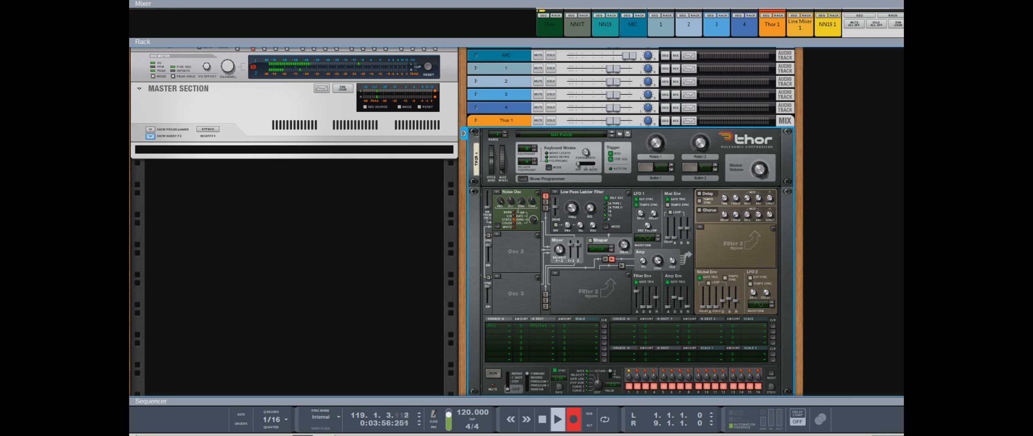
Lower the noise oscillator's Noise Mod control to 46.
drag(534, 220, 533, 229)
drag(533, 219, 533, 222)
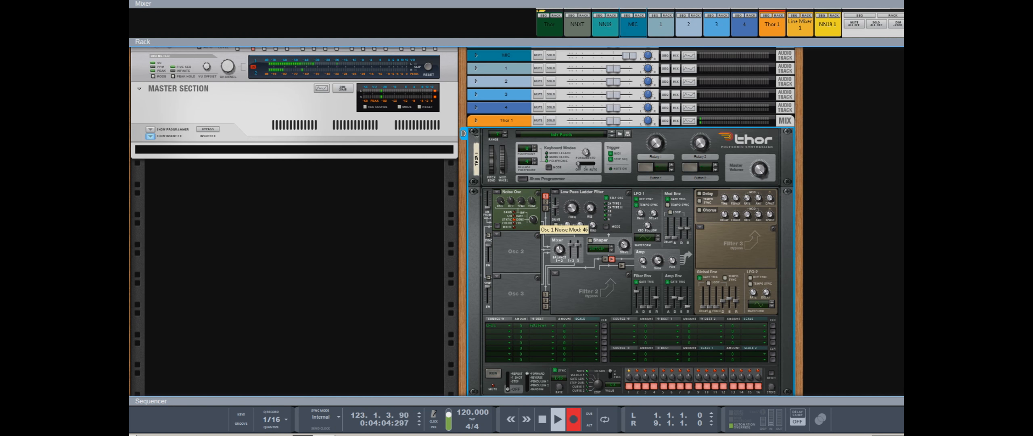
right_click(533, 220)
key(Escape)
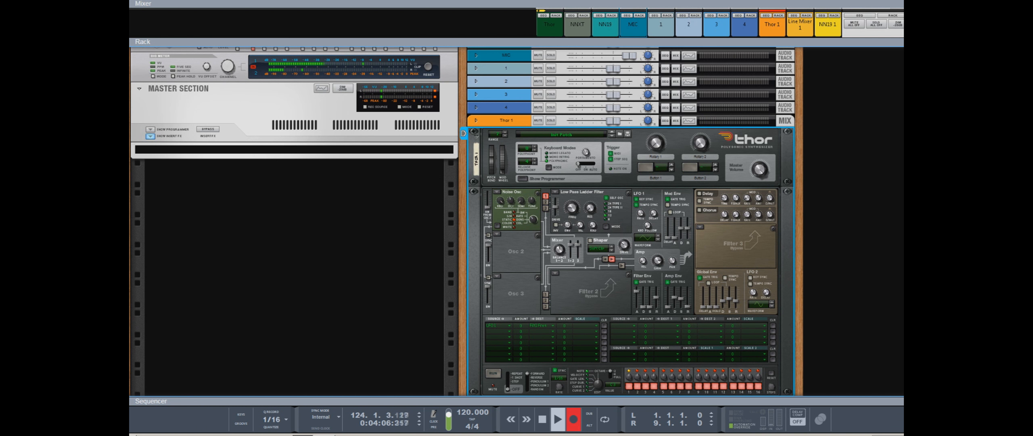
mouse_move(534, 219)
mouse_move(572, 208)
Change Oscillator 1 from Noise to the Analog type.
scroll(465, 222, up, 2)
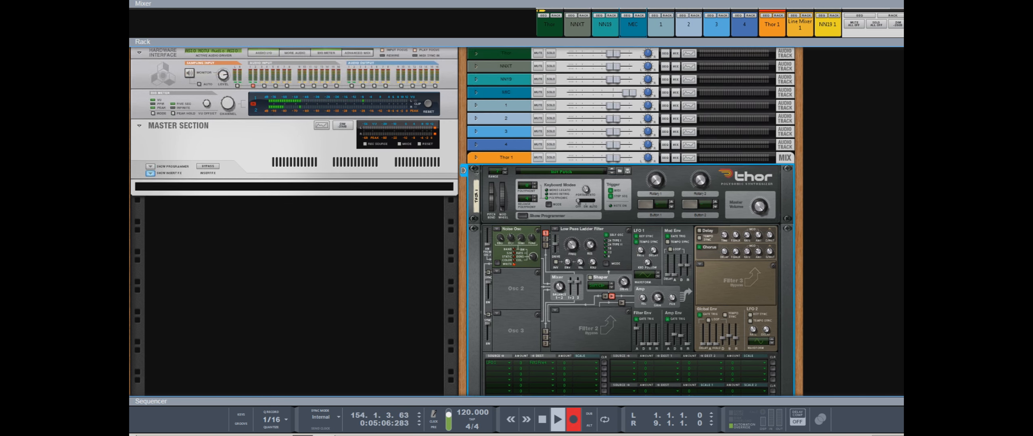
scroll(462, 222, down, 4)
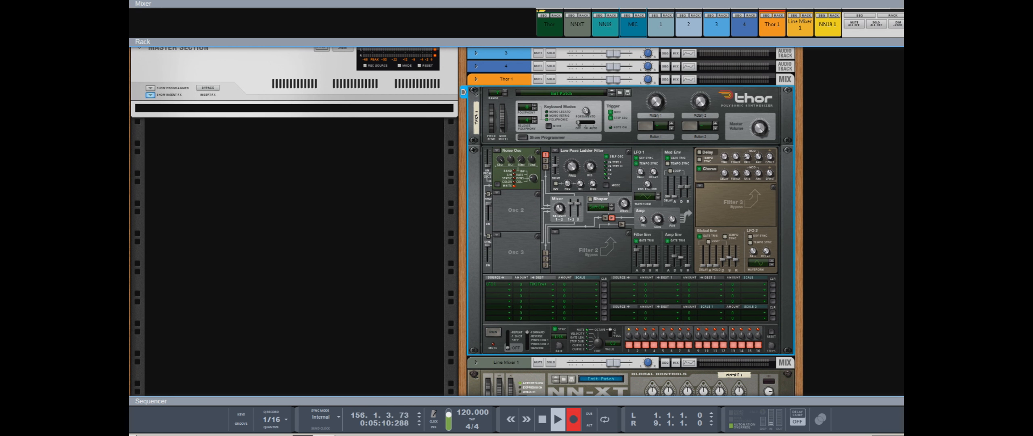
click(497, 151)
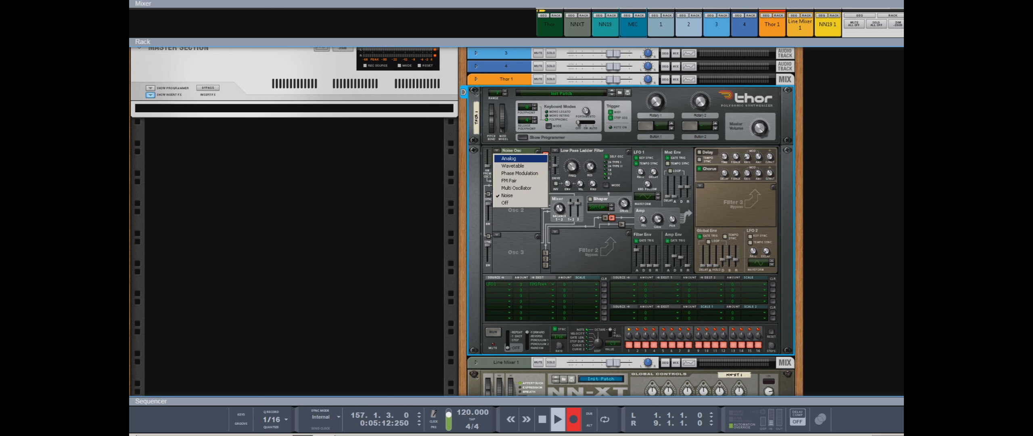
click(508, 158)
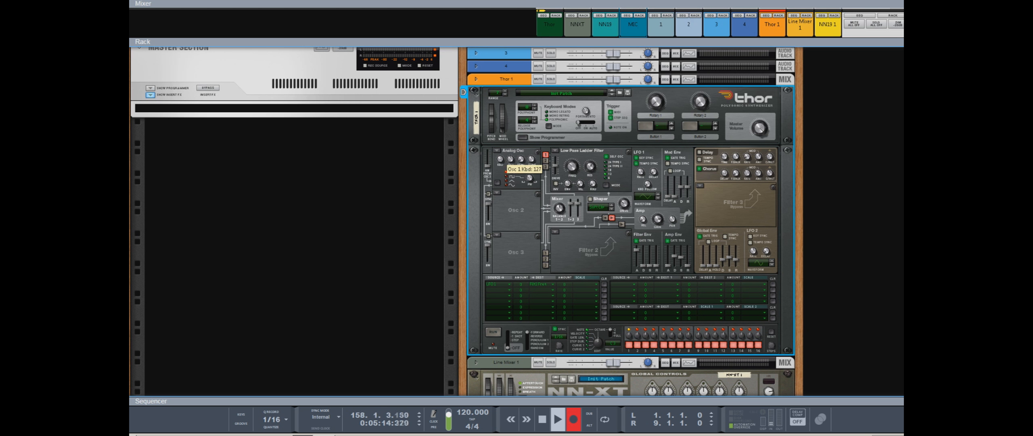
Set the first modulation matrix row to Global Env as source and Osc 1 Pitch as destination.
click(510, 284)
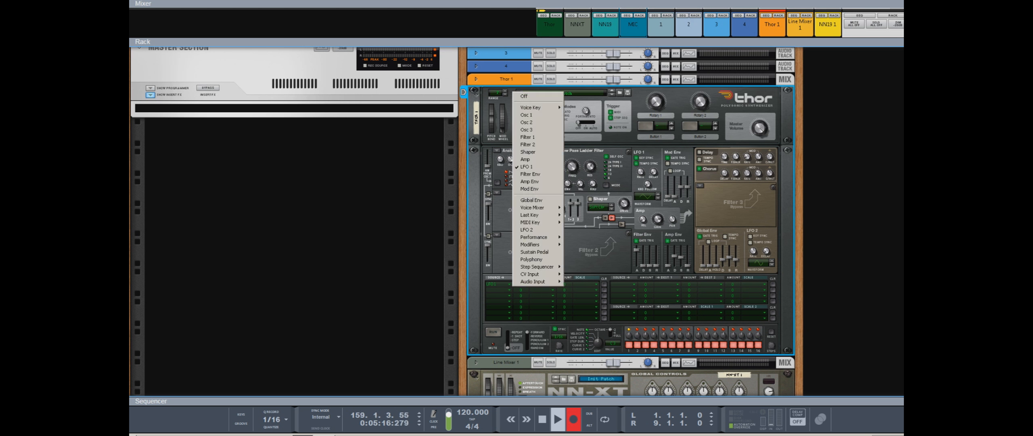
click(531, 200)
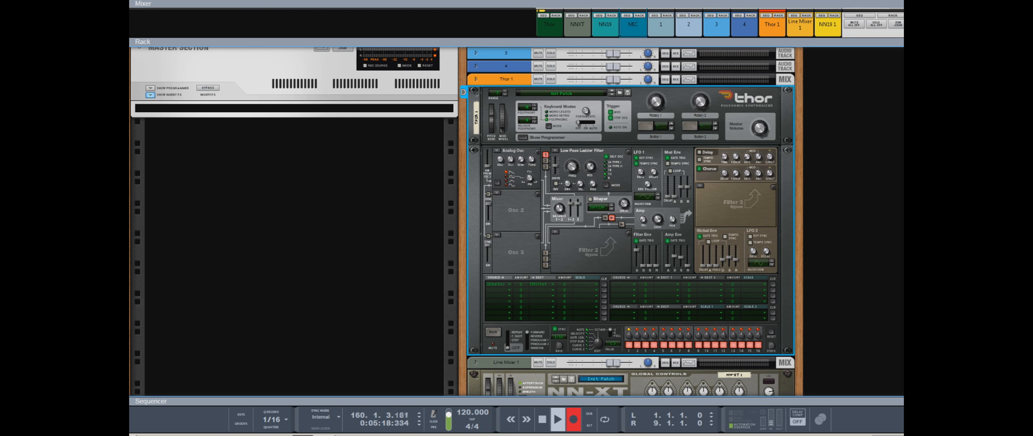
click(541, 284)
mouse_move(573, 130)
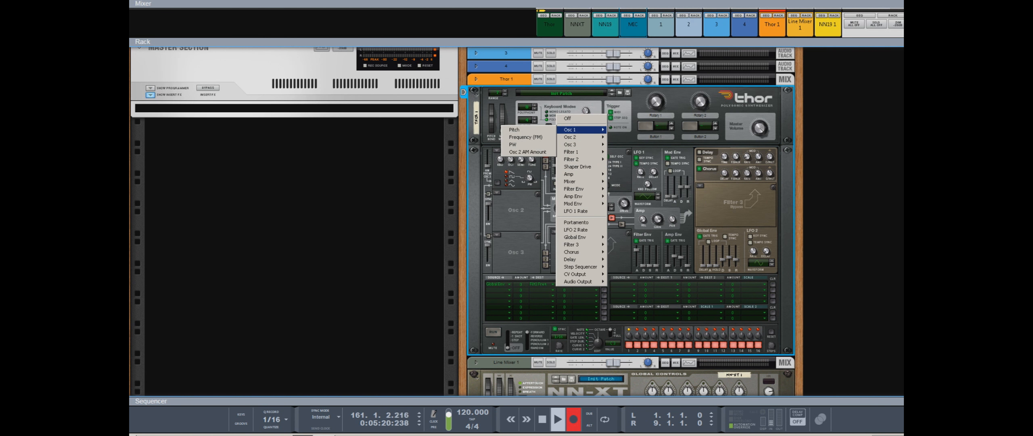
click(520, 130)
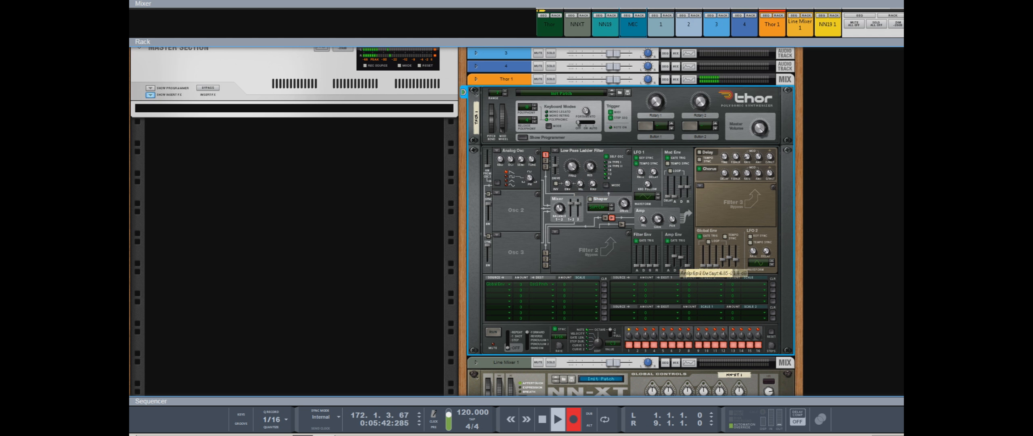
Raise the amp envelope's sustain and turn off the chorus.
drag(681, 257, 681, 246)
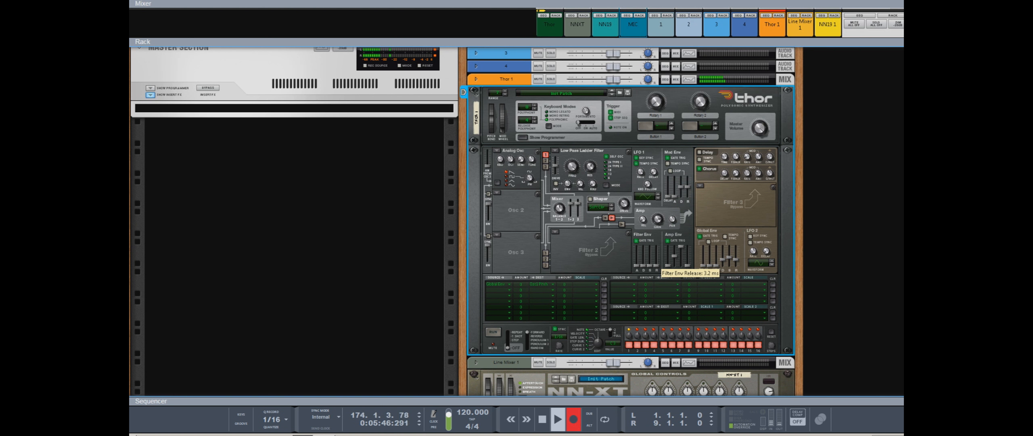
click(699, 169)
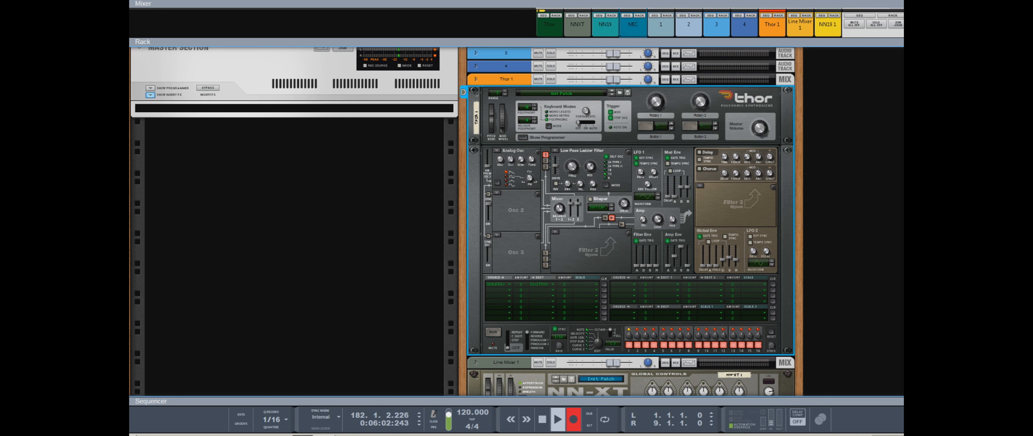
Increase the first row's modulation amount for Osc 1 Pitch and lengthen the global envelope's decay.
drag(520, 284, 521, 259)
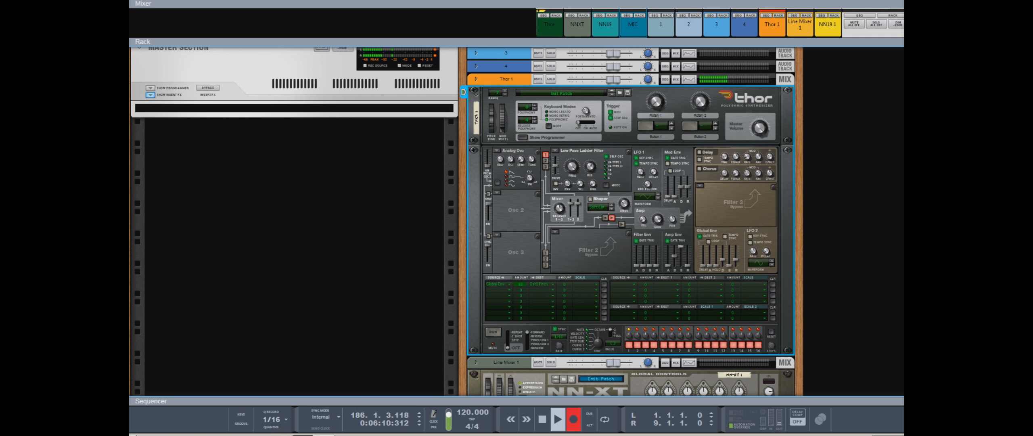
drag(722, 259, 722, 260)
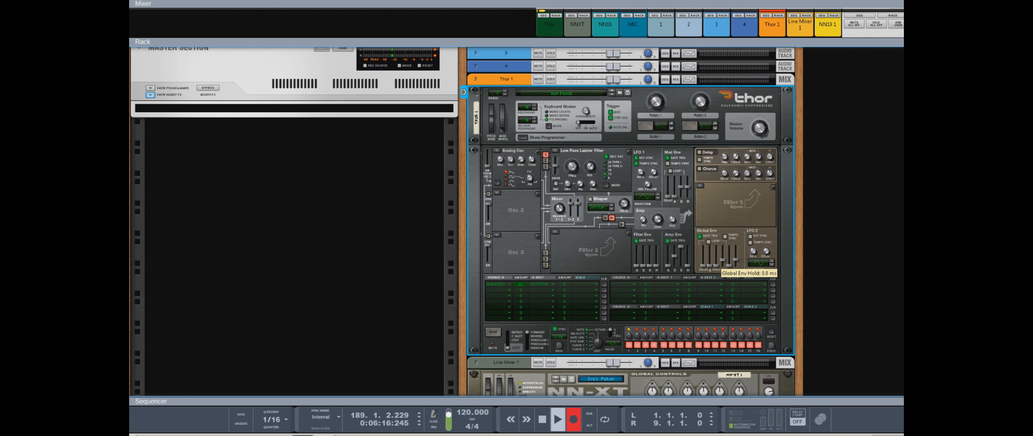
drag(722, 261, 722, 248)
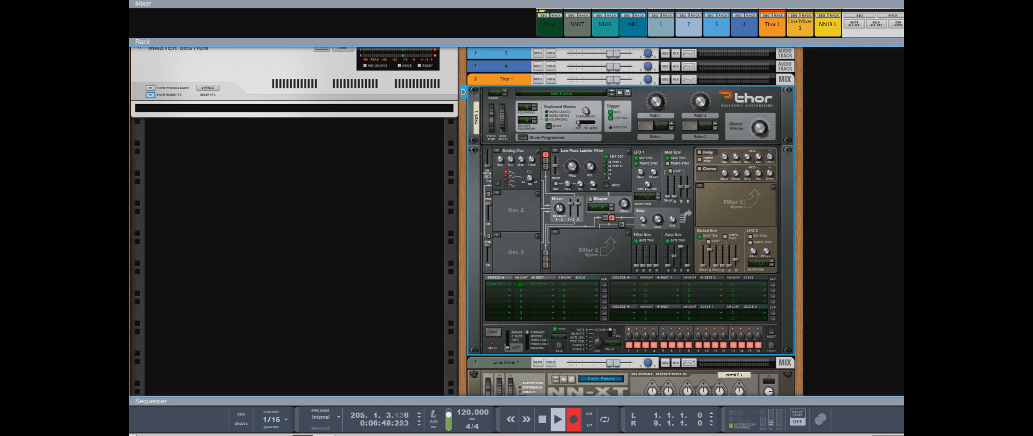
Raise the global envelope's sustain, fine-tune it slightly lower, and enable the envelope's loop.
drag(729, 264, 729, 253)
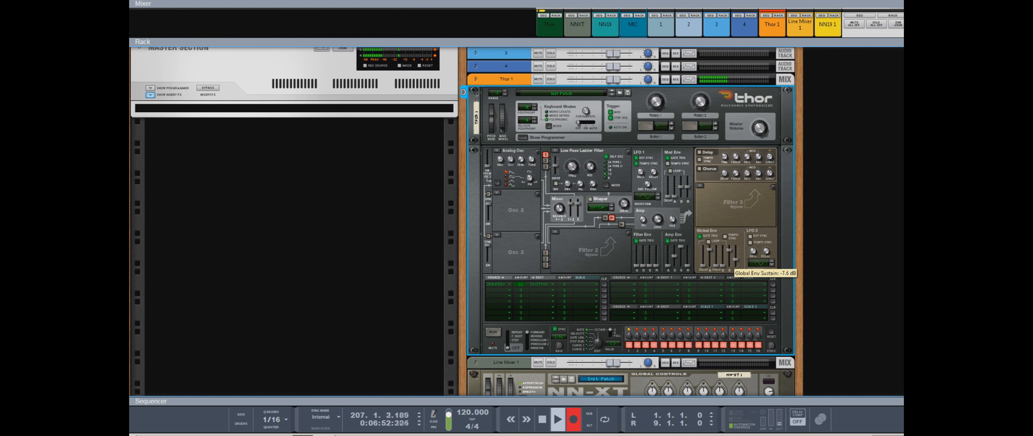
scroll(464, 222, down, 2)
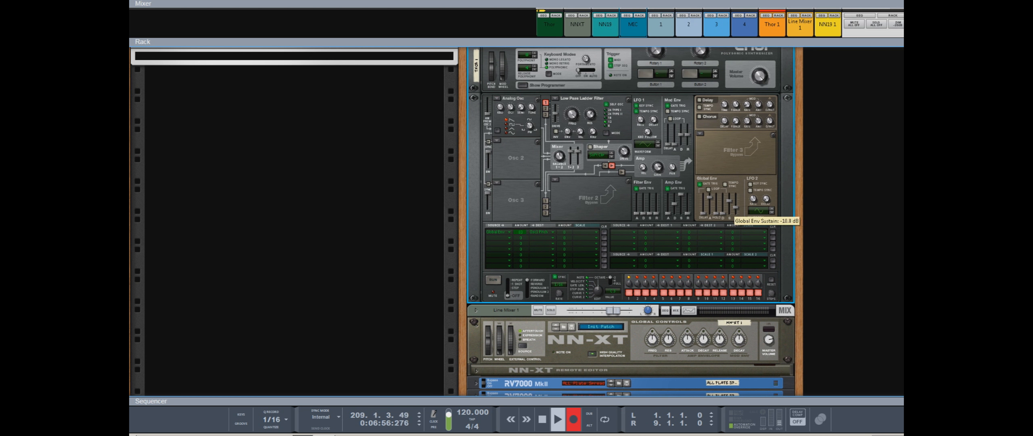
drag(729, 204, 729, 206)
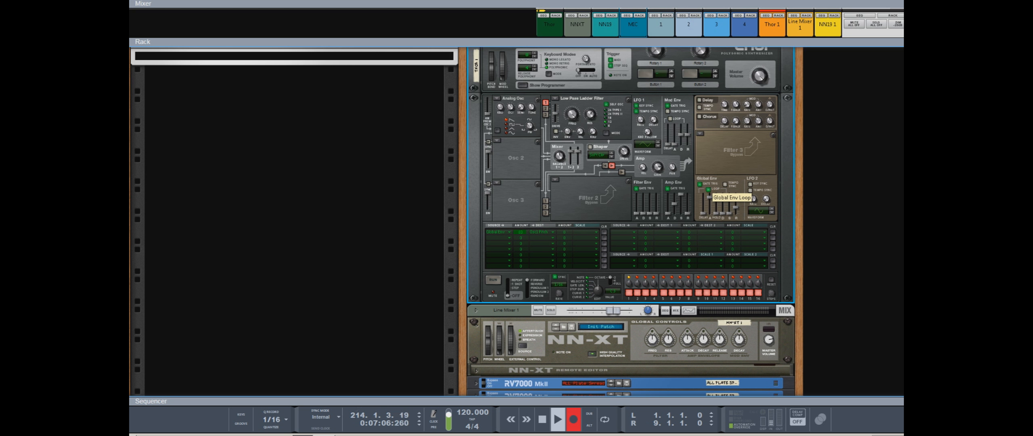
Vary the looping global envelope's attack between shorter and longer times, ending on a short attack.
drag(710, 197, 709, 204)
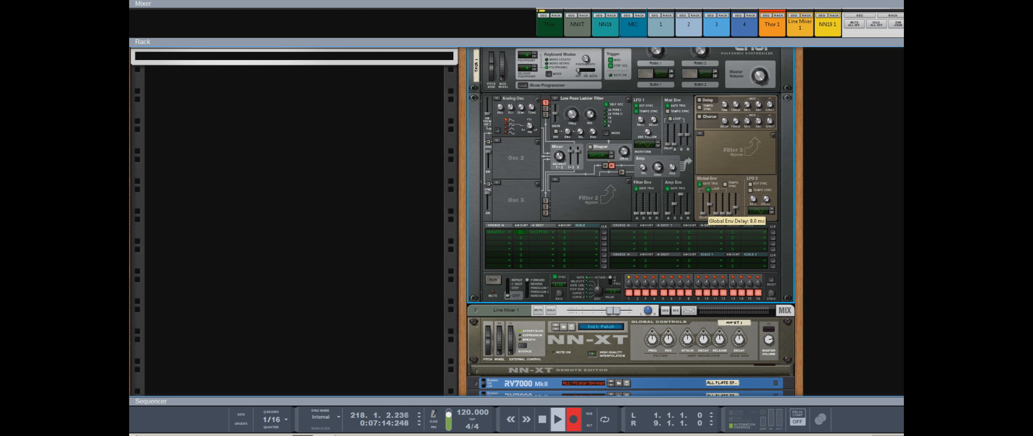
drag(709, 204, 709, 196)
drag(709, 196, 709, 209)
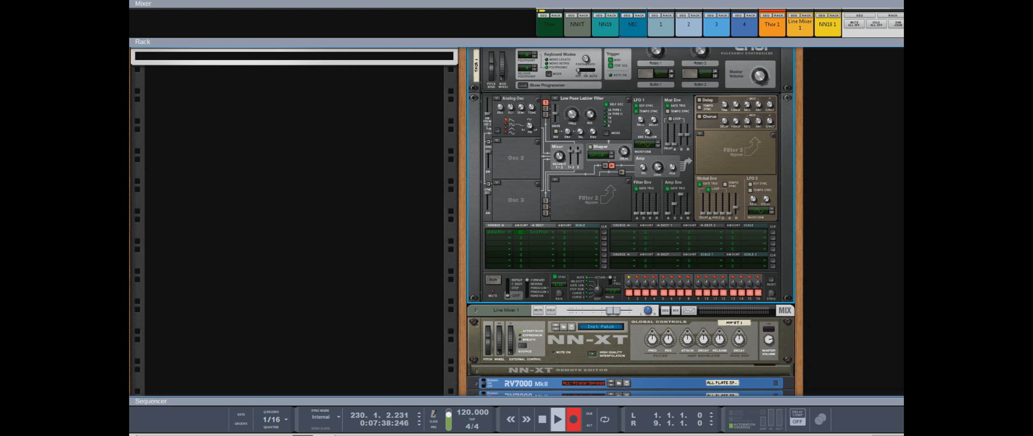
Sync the global envelope to tempo and try a longer attack, ending on a short attack.
drag(710, 213, 710, 212)
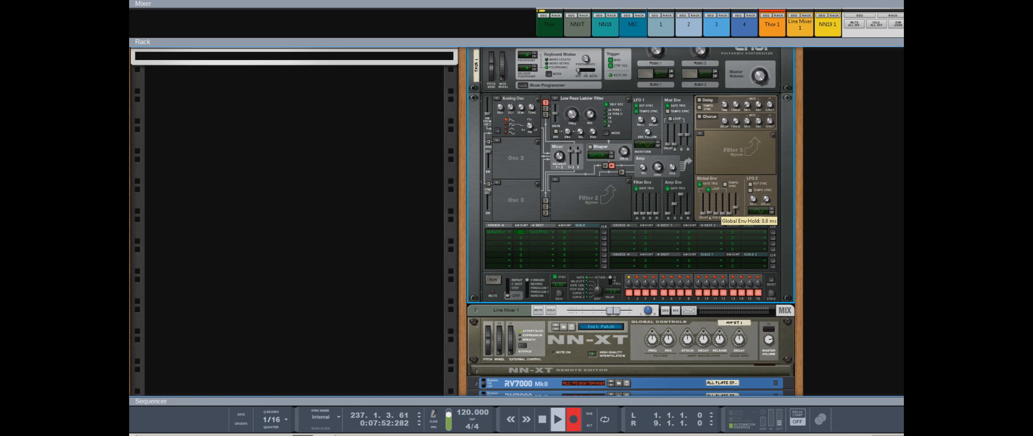
drag(709, 213, 709, 202)
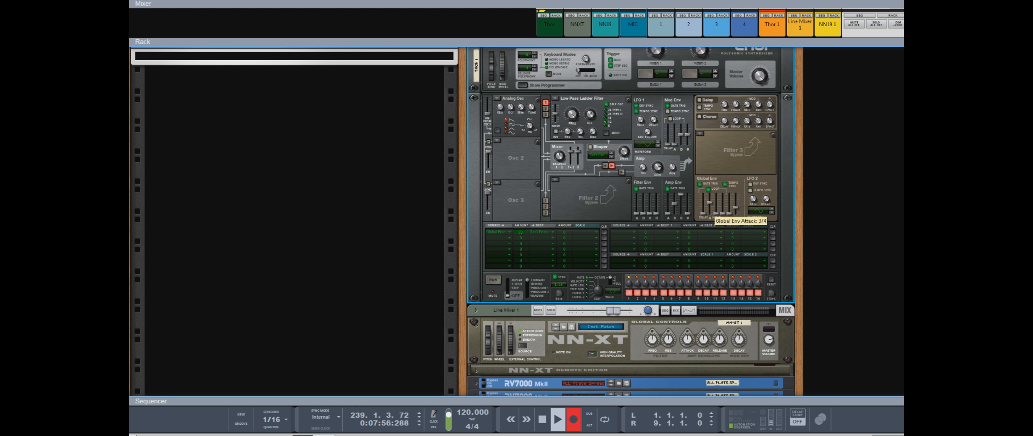
drag(708, 204, 709, 213)
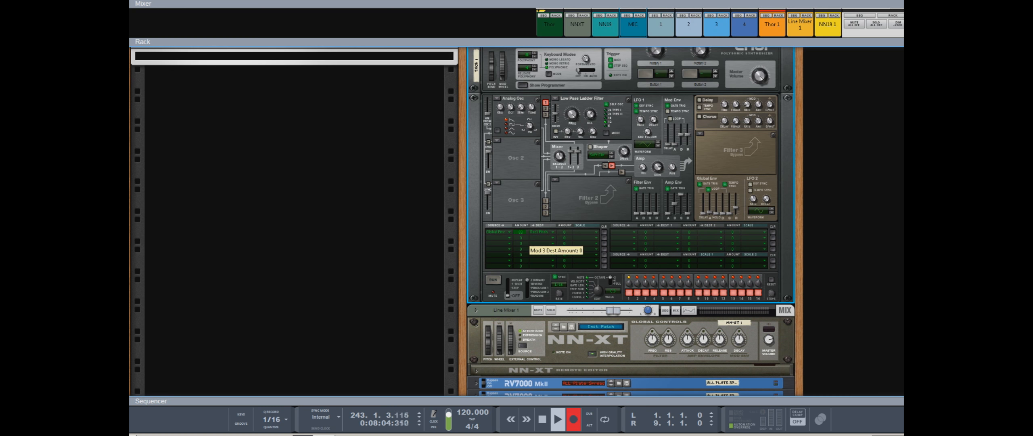
Route LFO 1 to Osc 1 Pitch in the second modulation row and adjust its destination amount.
click(509, 238)
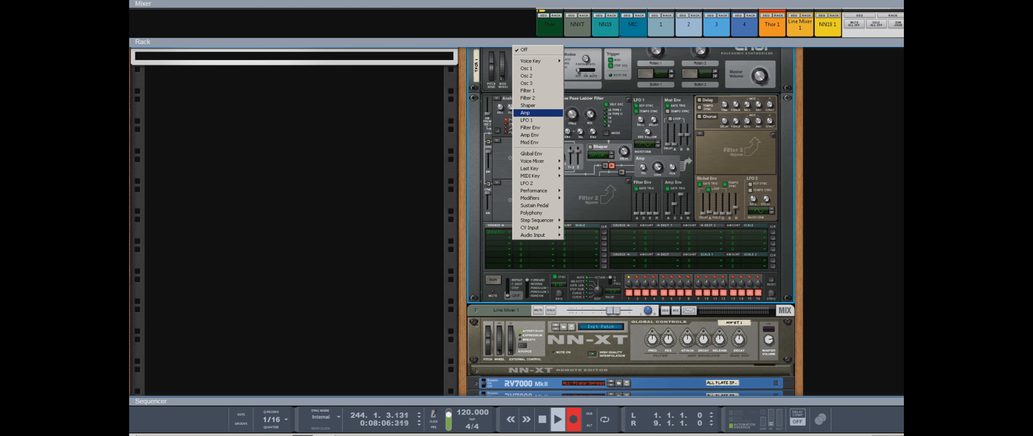
click(524, 120)
click(543, 232)
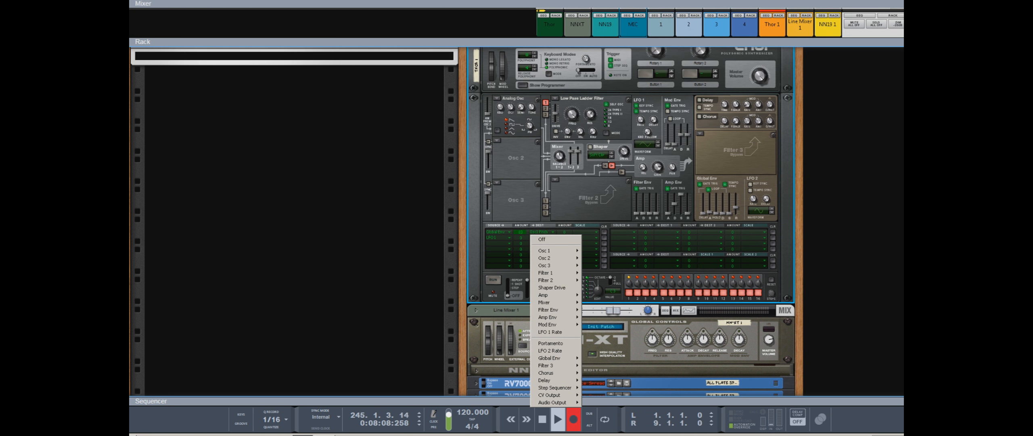
mouse_move(549, 250)
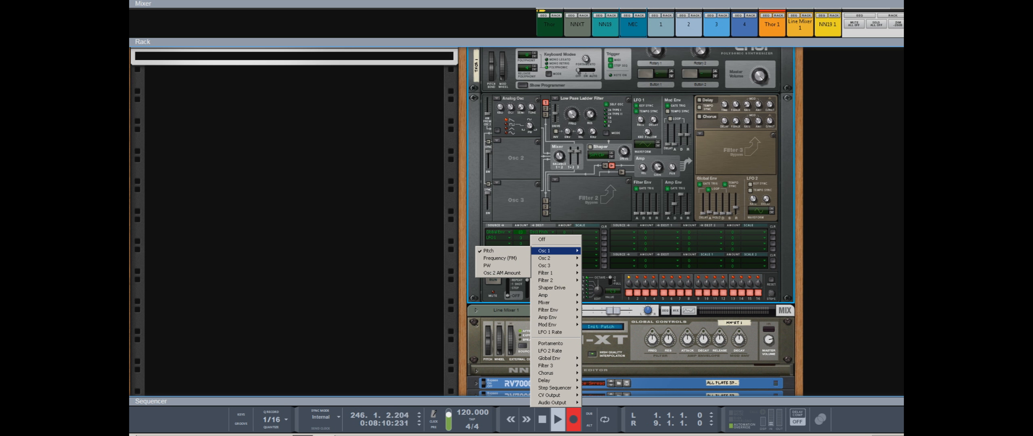
click(501, 250)
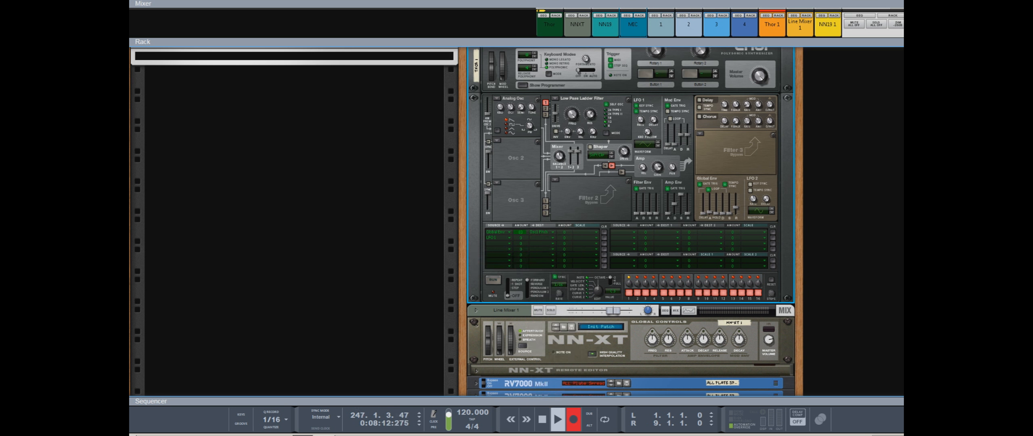
click(541, 237)
mouse_move(548, 250)
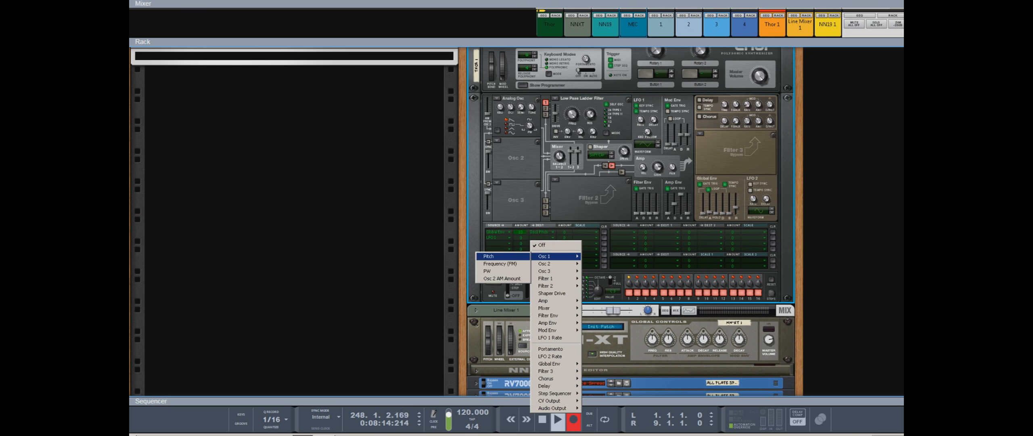
click(500, 252)
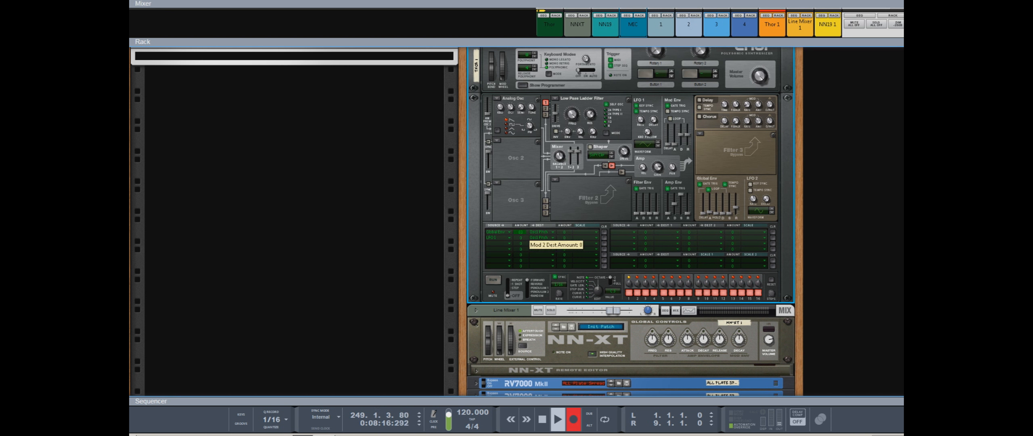
drag(521, 238, 520, 263)
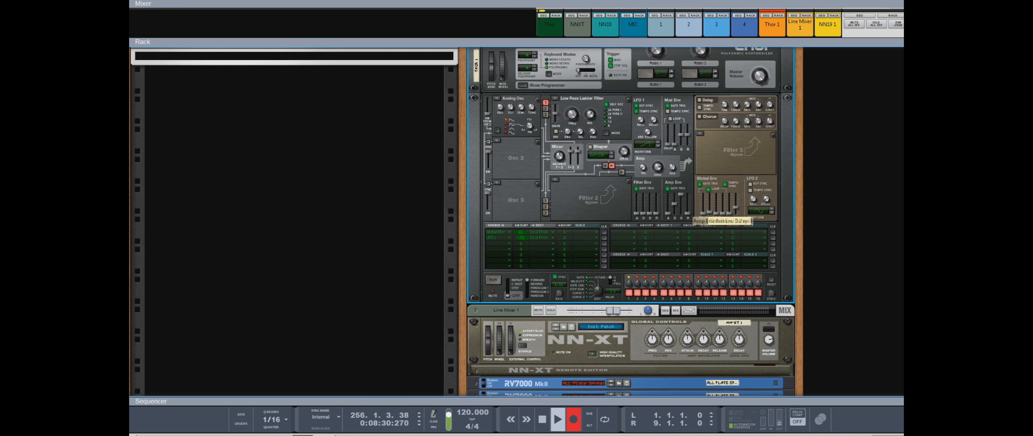
Lengthen the global envelope's attack slightly and turn on both the delay and the chorus.
drag(710, 212, 710, 208)
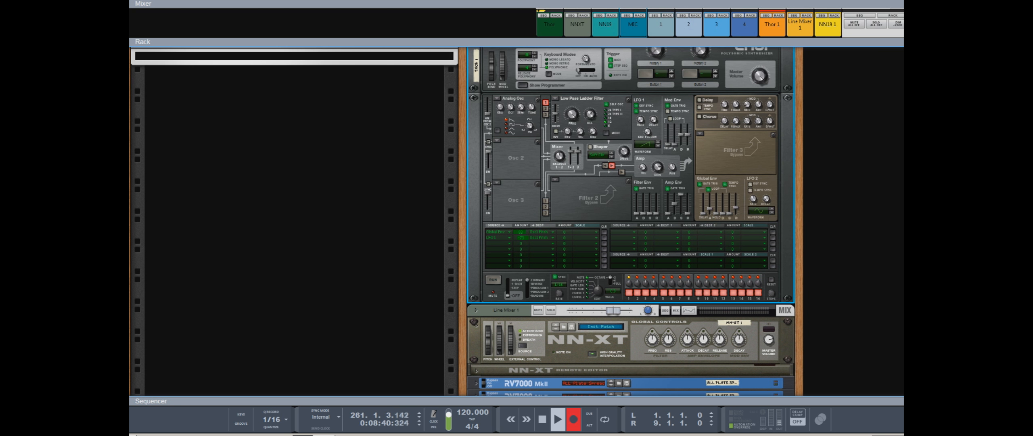
click(700, 100)
click(699, 116)
mouse_move(770, 122)
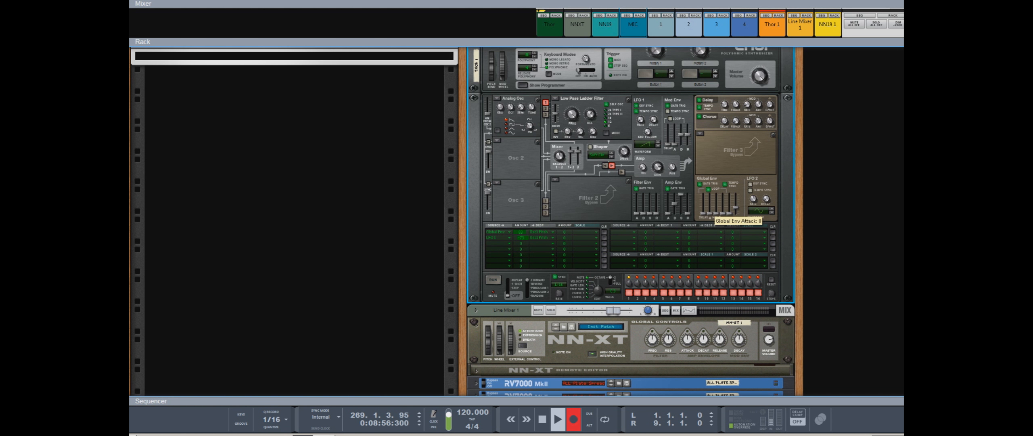
Vary the looping global envelope's decay through longer times, ending on a short decay.
mouse_move(722, 212)
drag(722, 211, 722, 203)
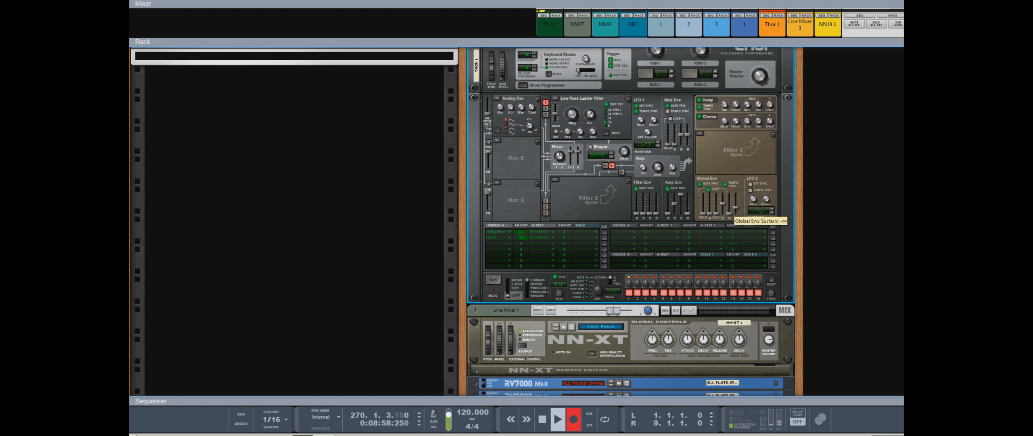
drag(722, 203, 723, 206)
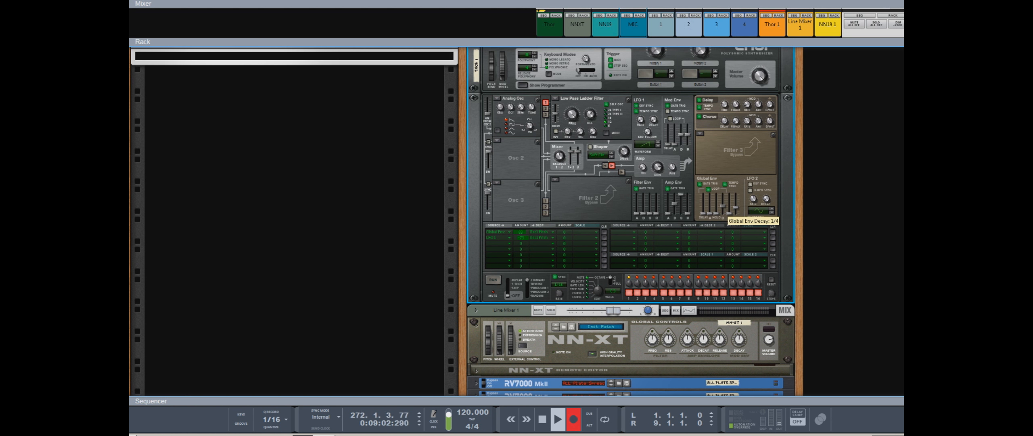
drag(723, 206, 723, 212)
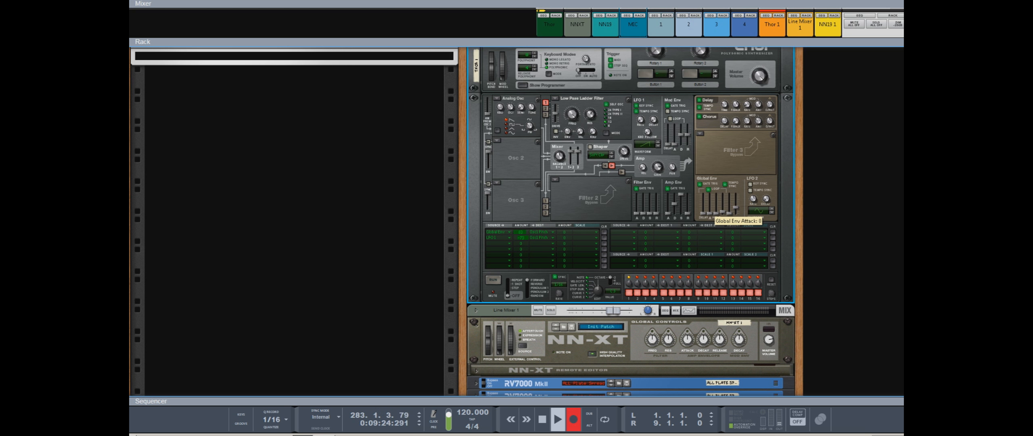
Switch Thor's portamento on.
scroll(711, 214, up, 2)
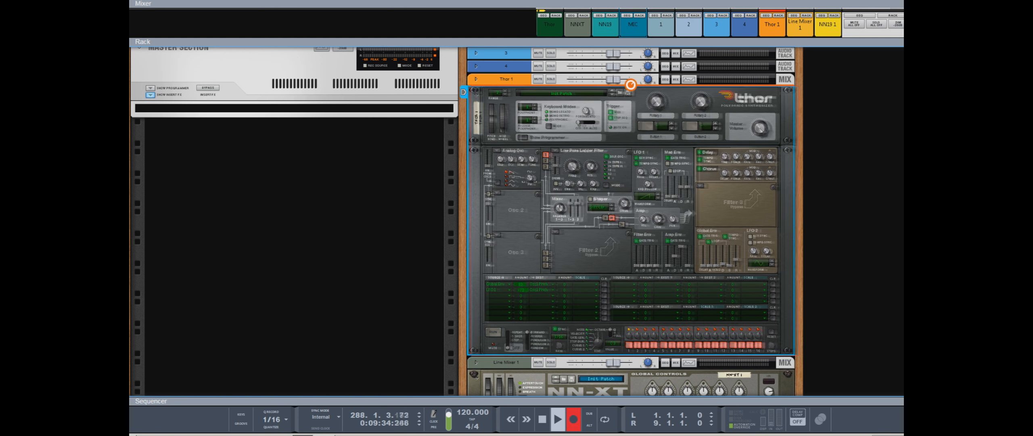
click(586, 122)
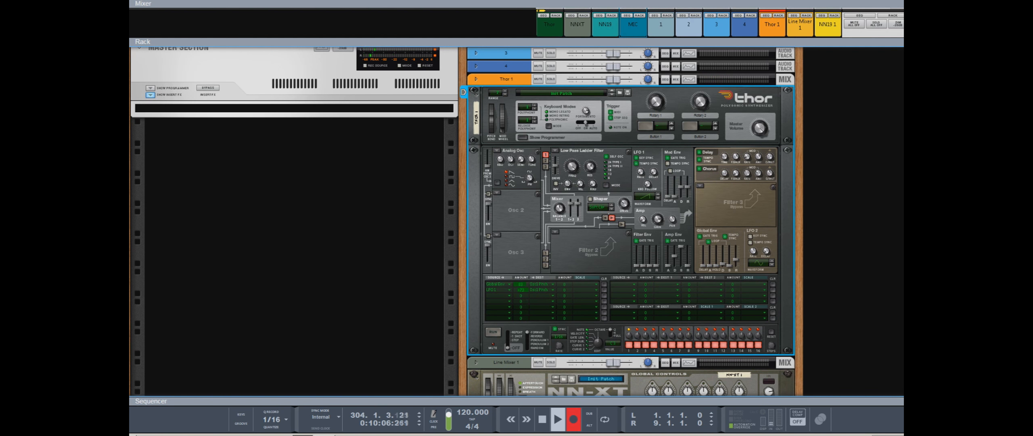
Load an Analog oscillator in the Osc 2 slot and route it into Filter 1.
click(497, 192)
click(509, 201)
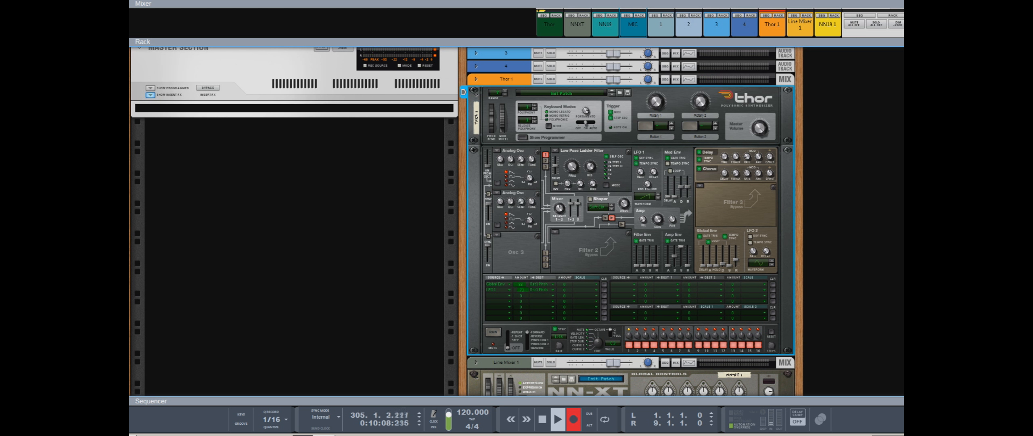
mouse_move(510, 201)
click(546, 161)
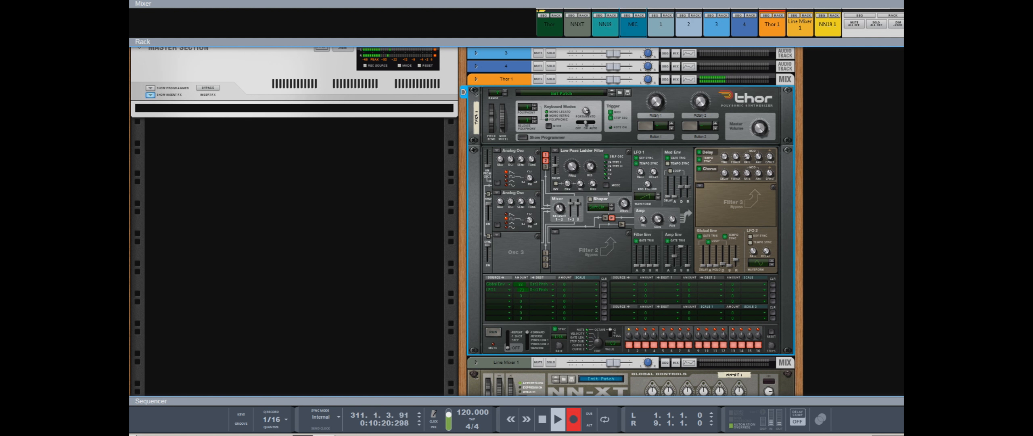
Load an FM Pair oscillator in the Osc 3 slot and lengthen the global envelope's decay.
click(497, 235)
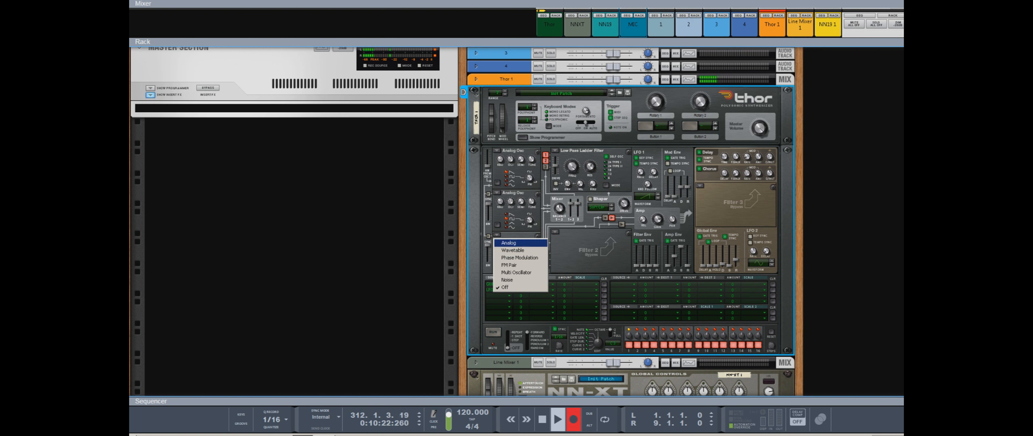
click(509, 265)
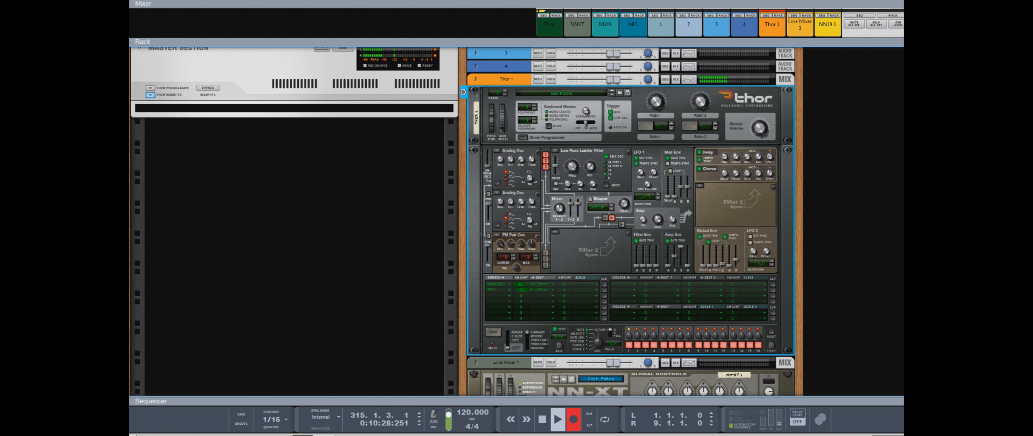
drag(722, 265, 723, 255)
Set LFO 1 as the source of the third and fourth modulation matrix rows.
click(510, 296)
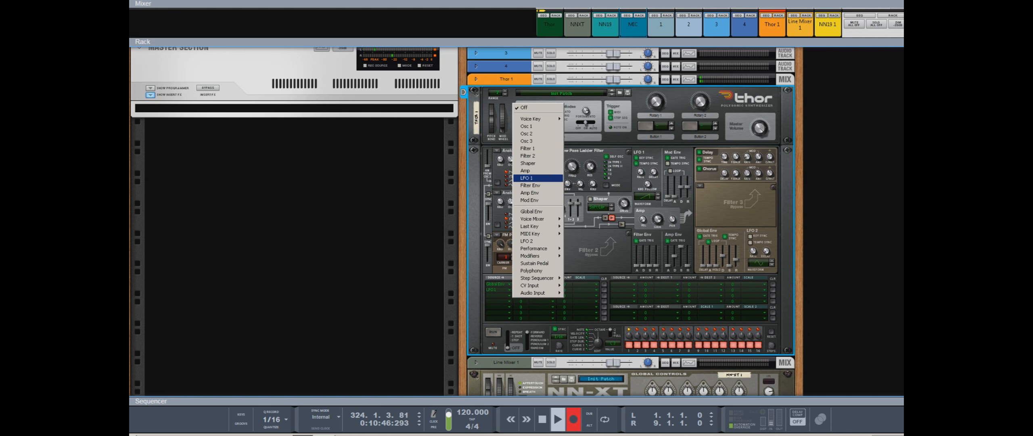
click(527, 178)
click(509, 301)
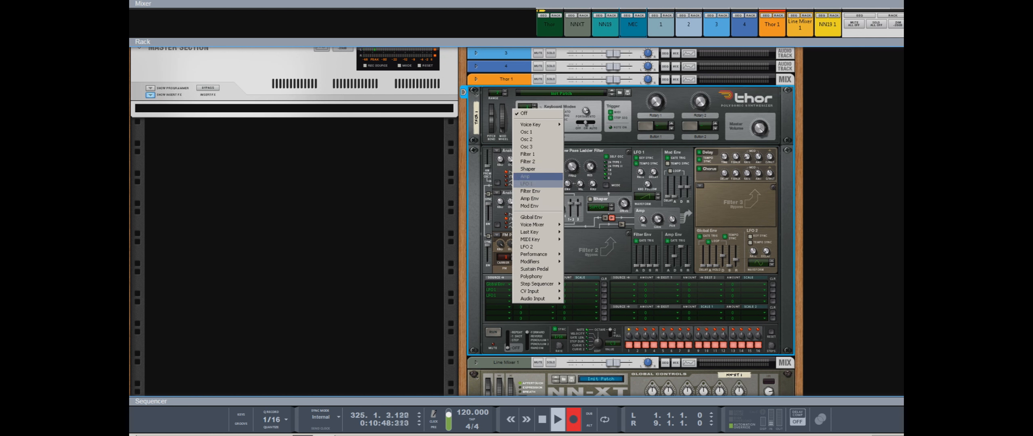
click(527, 184)
Assign Osc 2 Pitch as the third row's destination and Osc 3 Pitch as the fourth's, and adjust their modulation amounts.
click(552, 301)
mouse_move(581, 148)
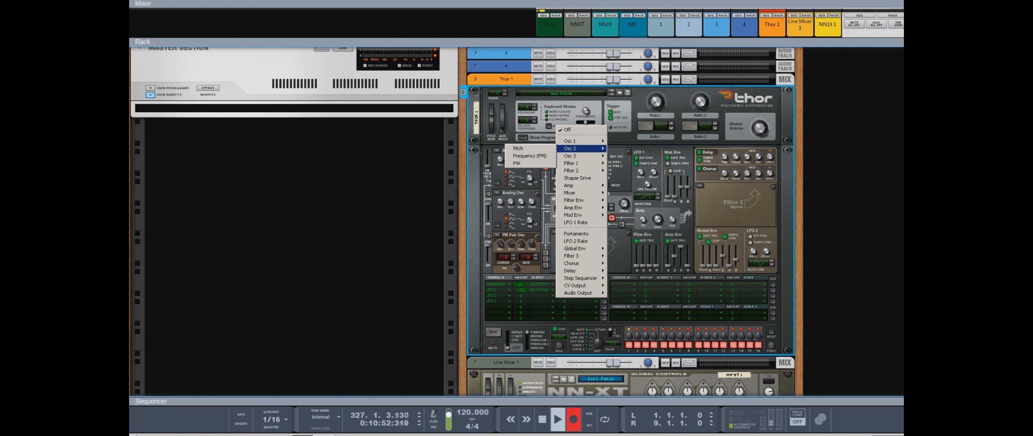
click(518, 148)
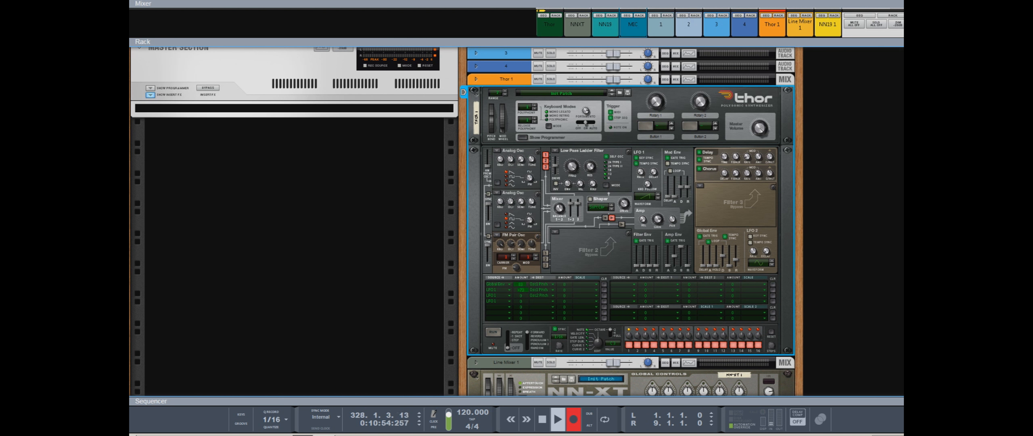
click(552, 301)
mouse_move(577, 161)
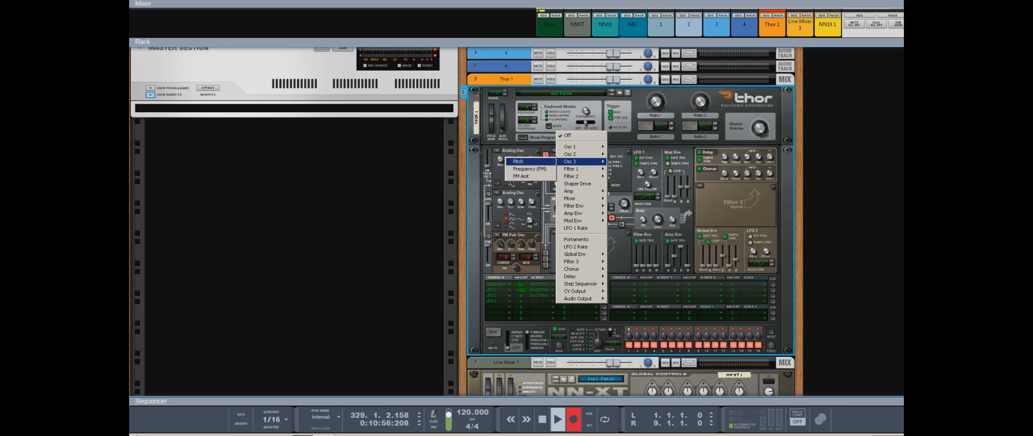
click(518, 161)
drag(520, 294, 521, 338)
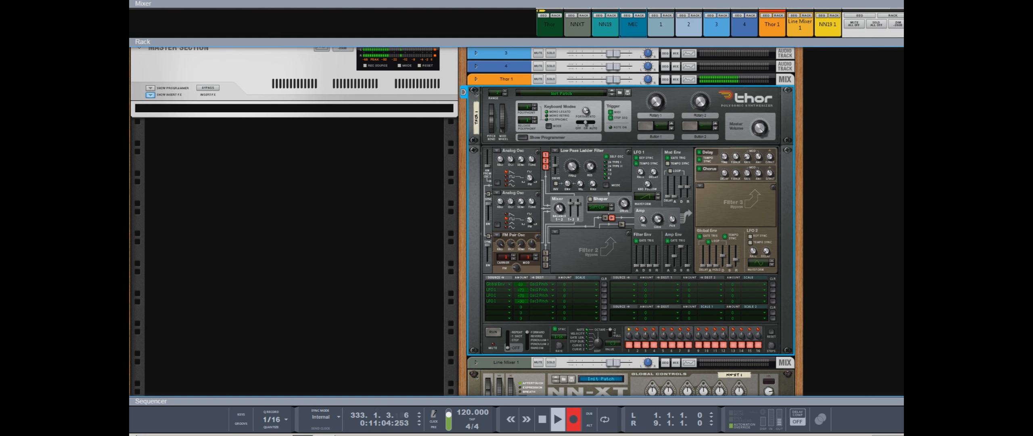
Shorten the global envelope's decay and collapse the Thor device in the rack.
drag(723, 254, 722, 265)
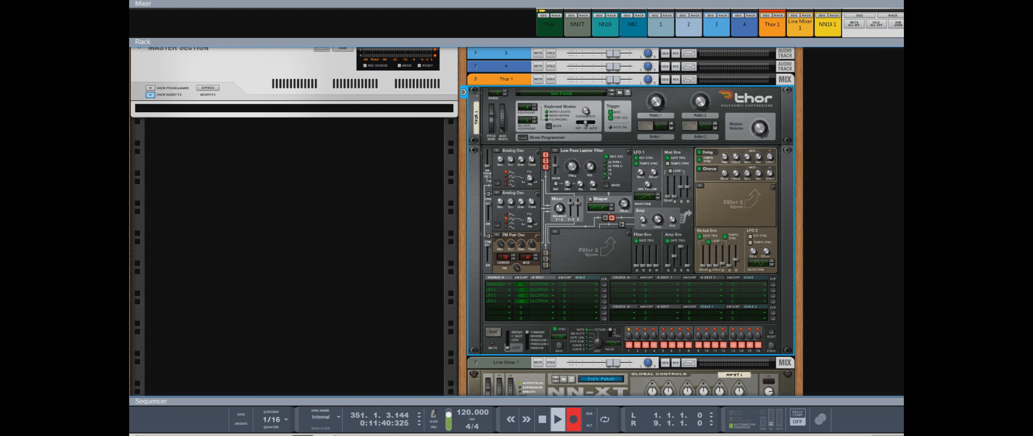
click(476, 96)
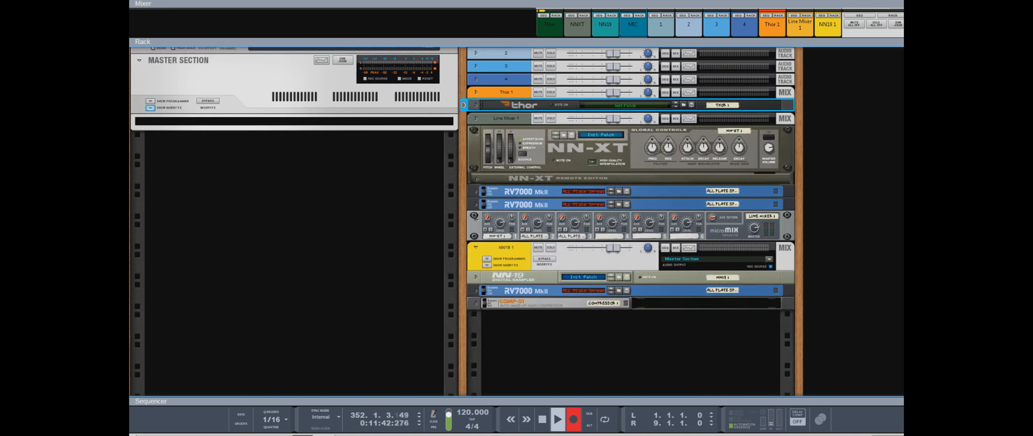
Expand the sequencer area and disarm recording on the Thor 1 track.
drag(476, 401, 477, 93)
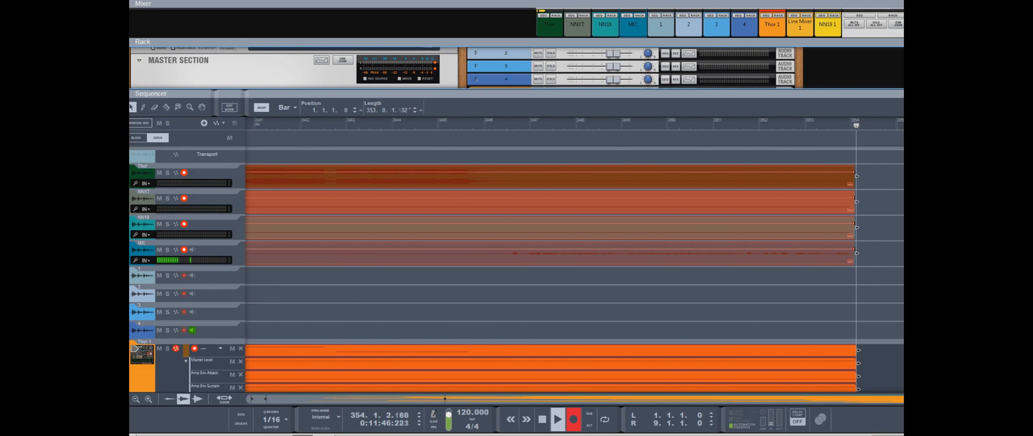
click(194, 348)
Select the NN-XT track as the recording target and return to the full rack view.
scroll(194, 348, down, 10)
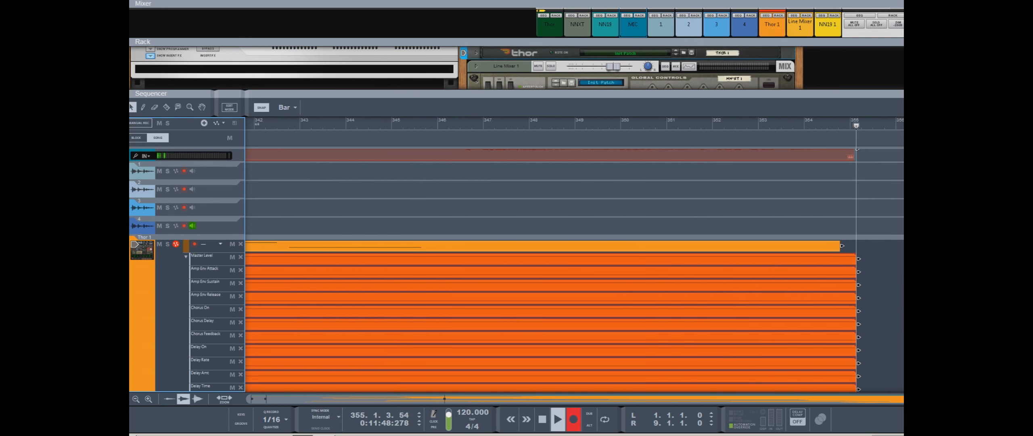
scroll(194, 348, down, 6)
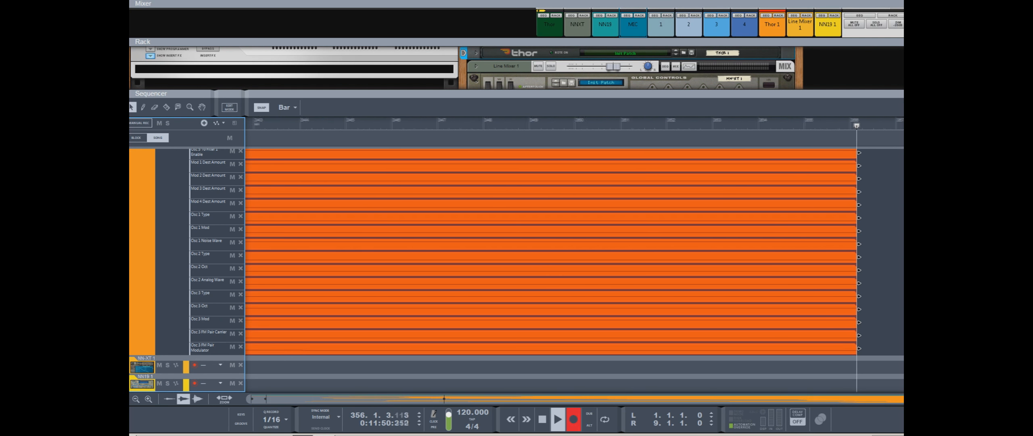
click(135, 366)
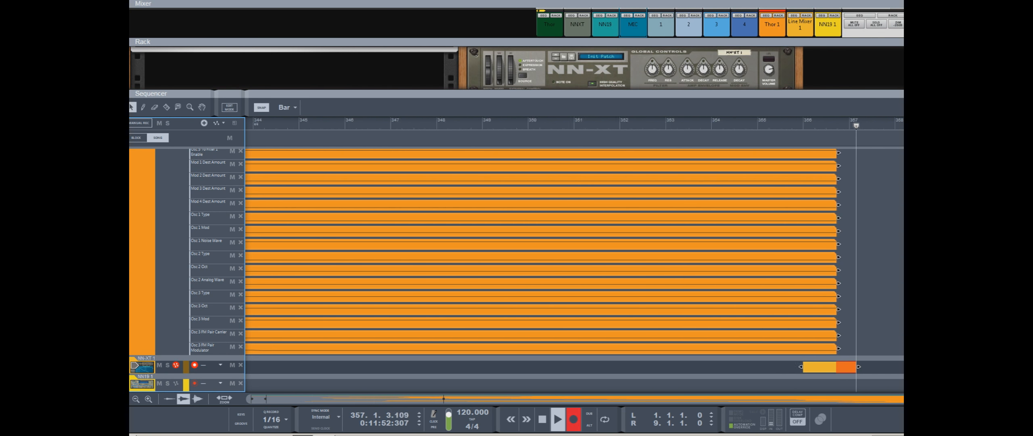
scroll(186, 262, up, 15)
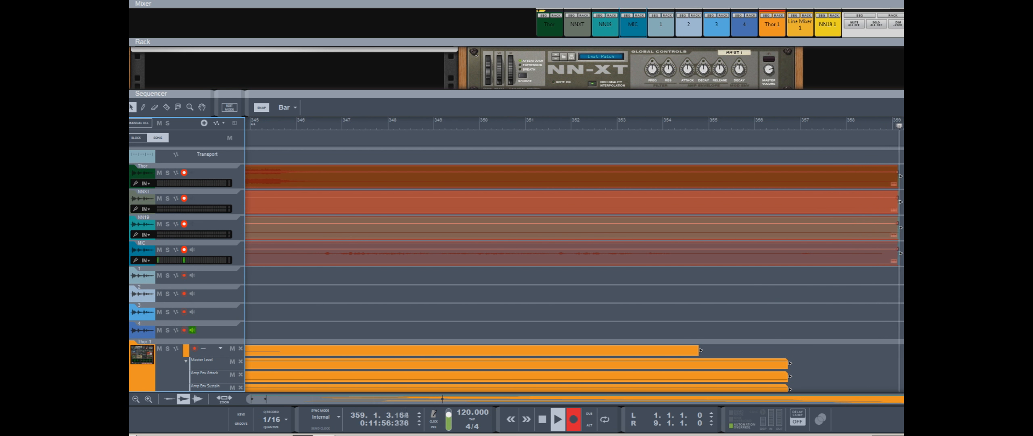
key(F6)
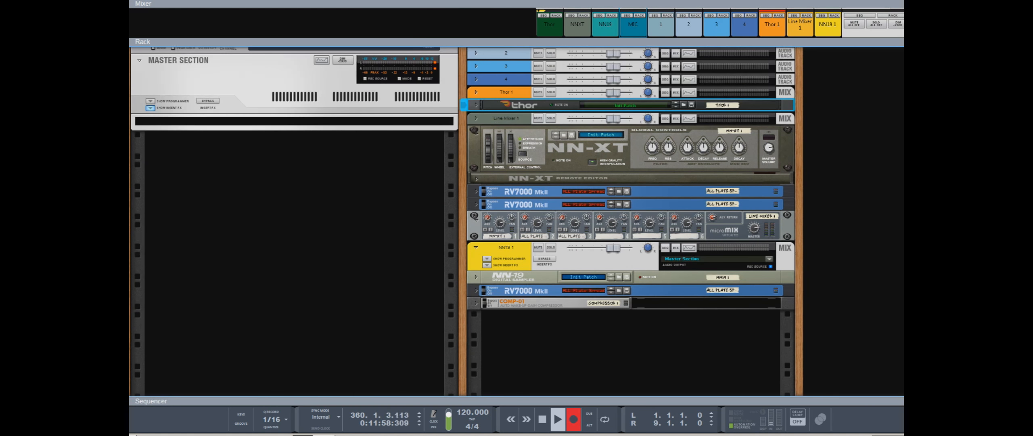
Unfold the NN-XT remote editor and show the NN-XT sampler patches in the browser.
click(476, 179)
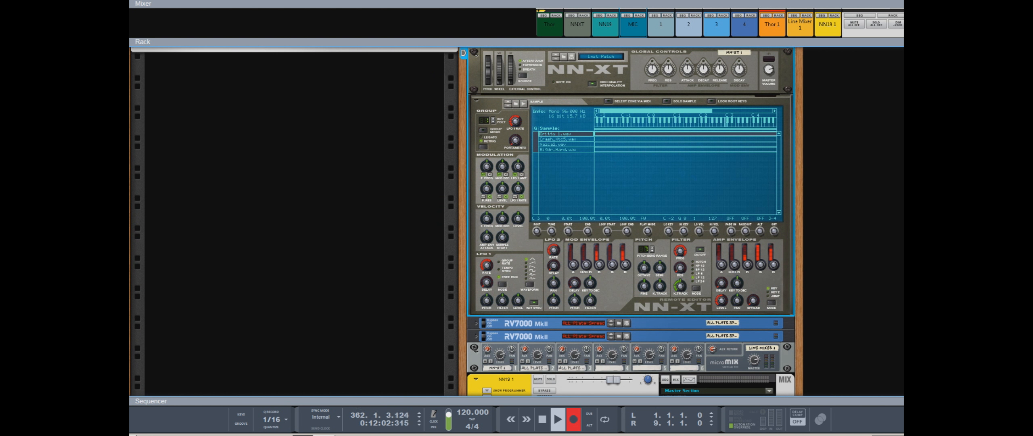
right_click(627, 59)
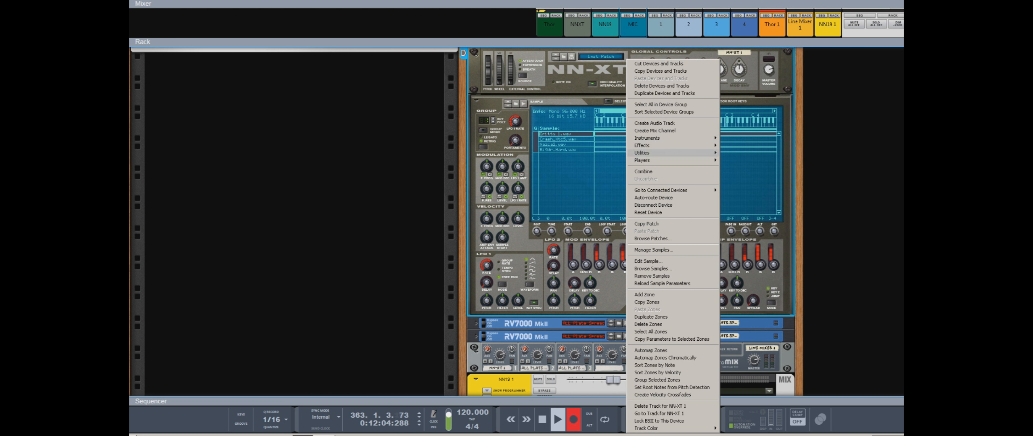
click(653, 238)
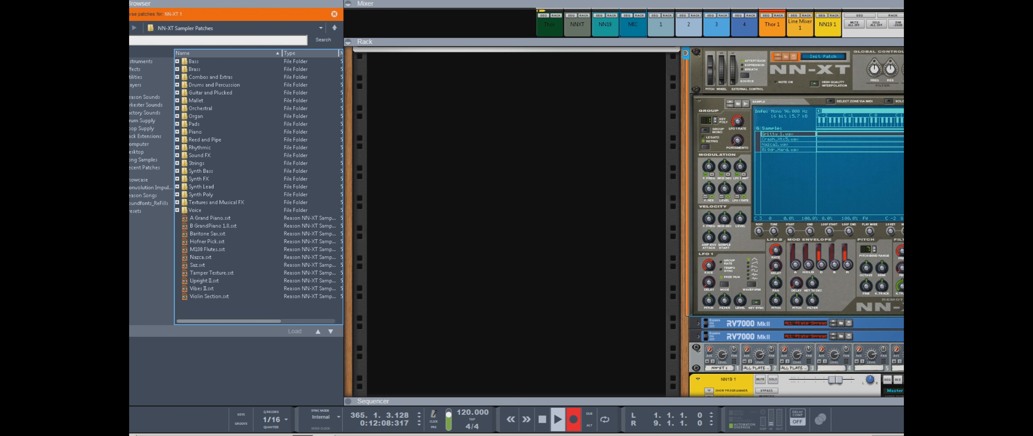
click(335, 14)
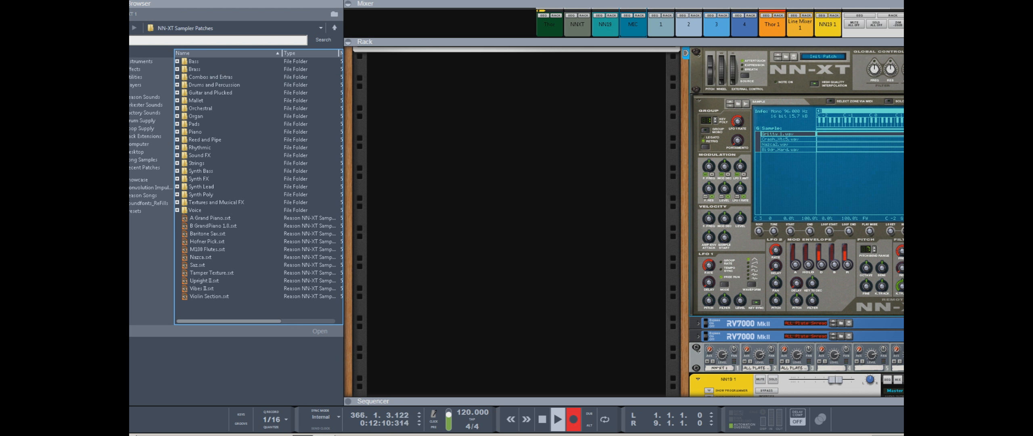
Browse samples for the first sample zone of the NN-XT.
click(803, 85)
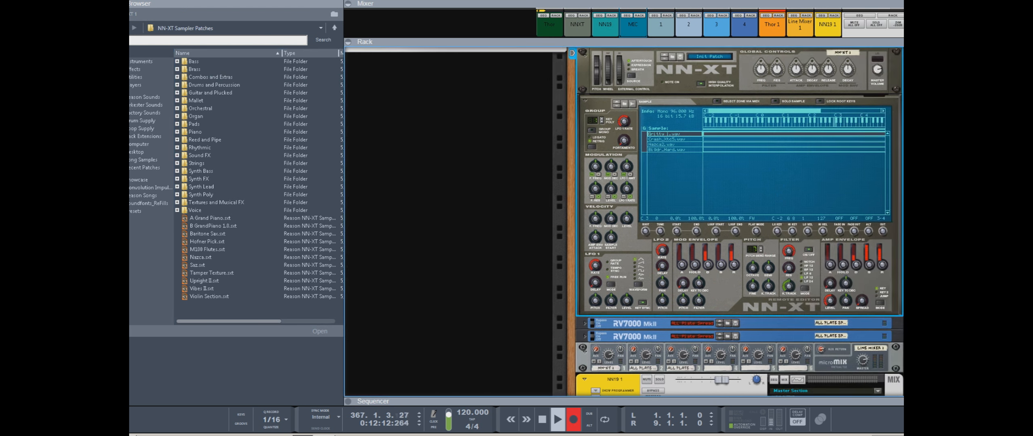
right_click(742, 60)
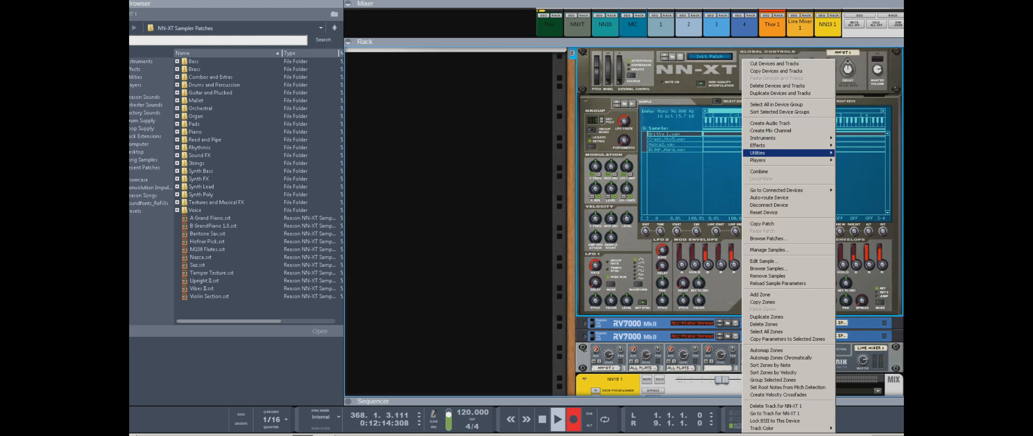
mouse_move(767, 153)
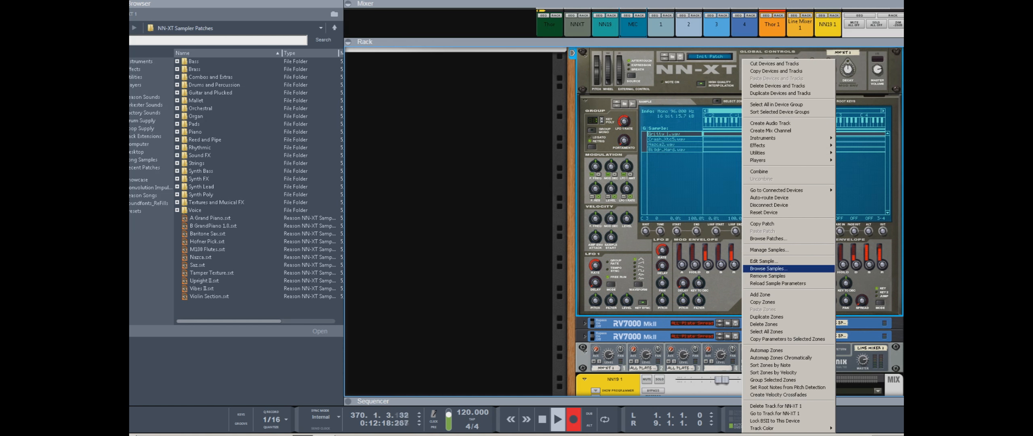
click(767, 268)
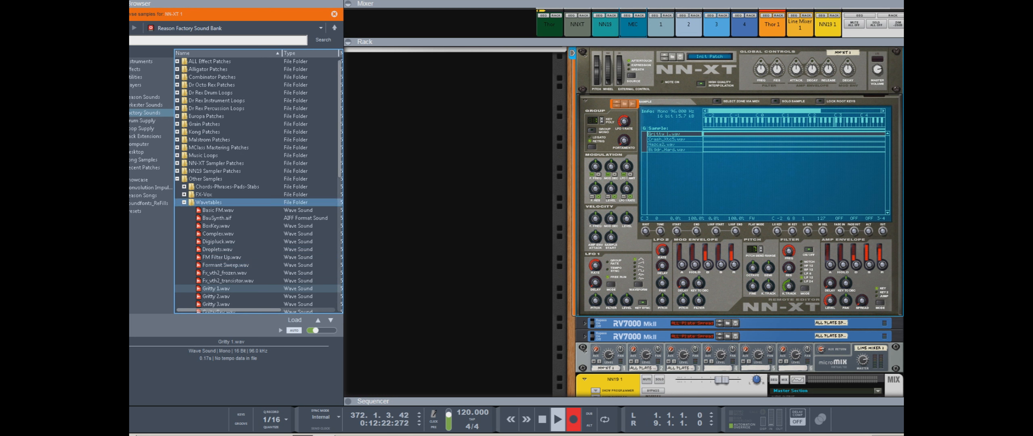
Look through the subfolders and wave files under Other Samples in the Reason Factory Sound Bank.
click(177, 179)
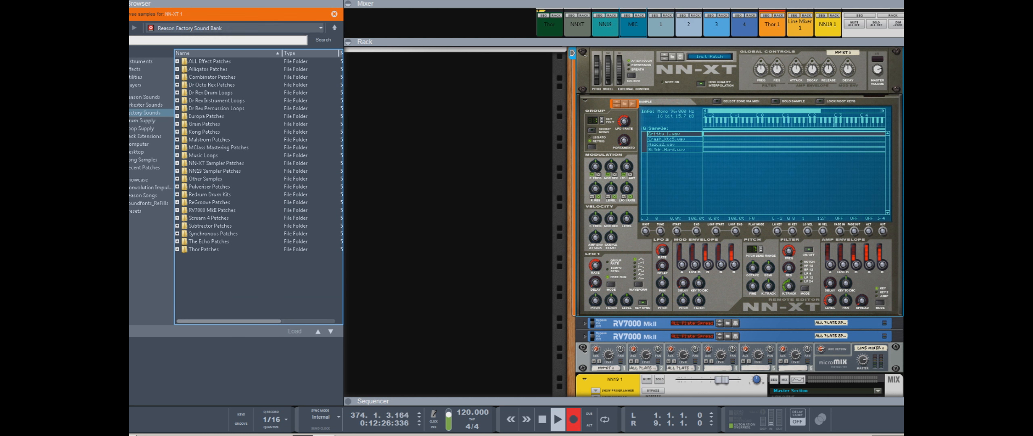
click(177, 178)
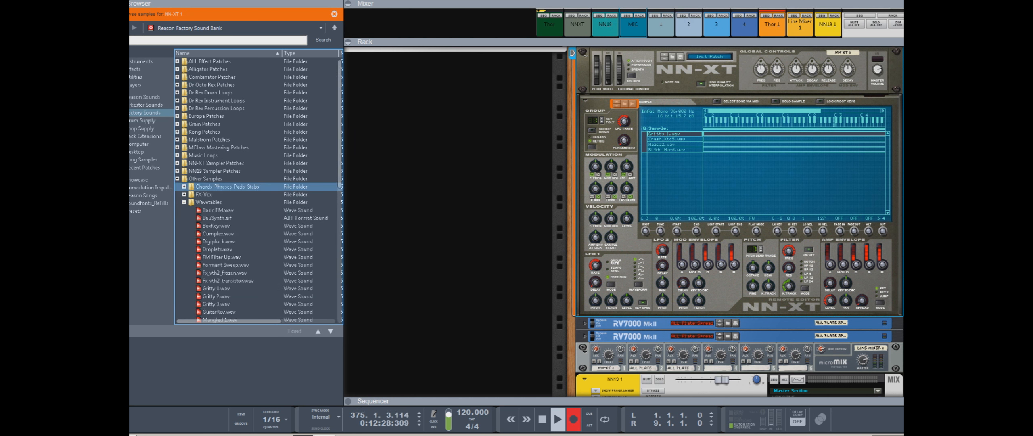
key(Down)
key(Down)
key(Down)
key(Down)
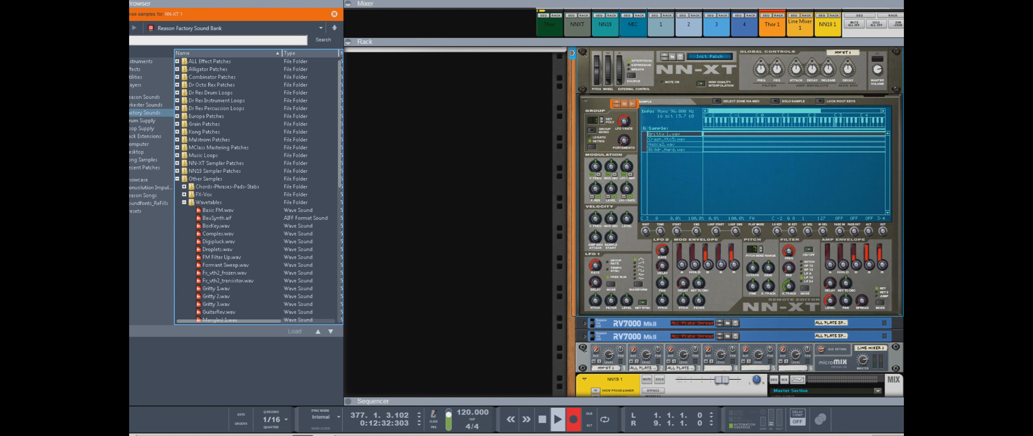
Browse samples for the NN-XT's second sample zone and collapse the Wavetables and Other Samples folders.
click(667, 139)
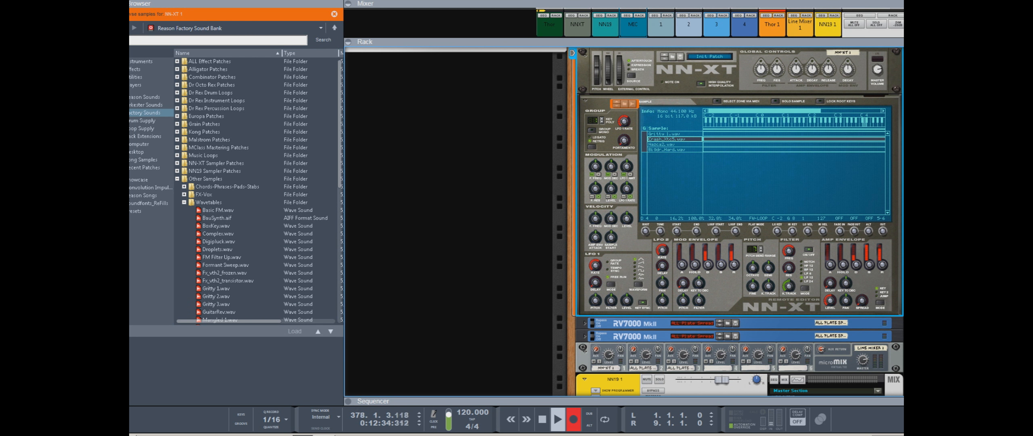
right_click(775, 179)
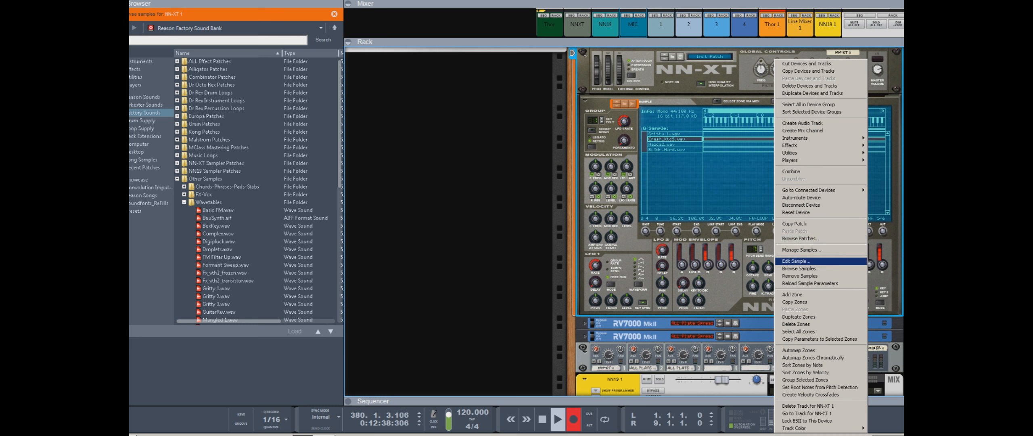
click(800, 267)
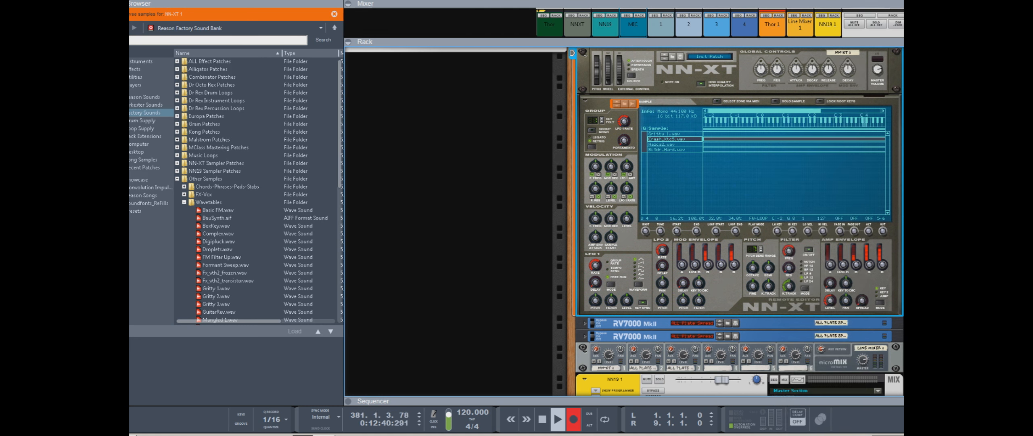
click(184, 202)
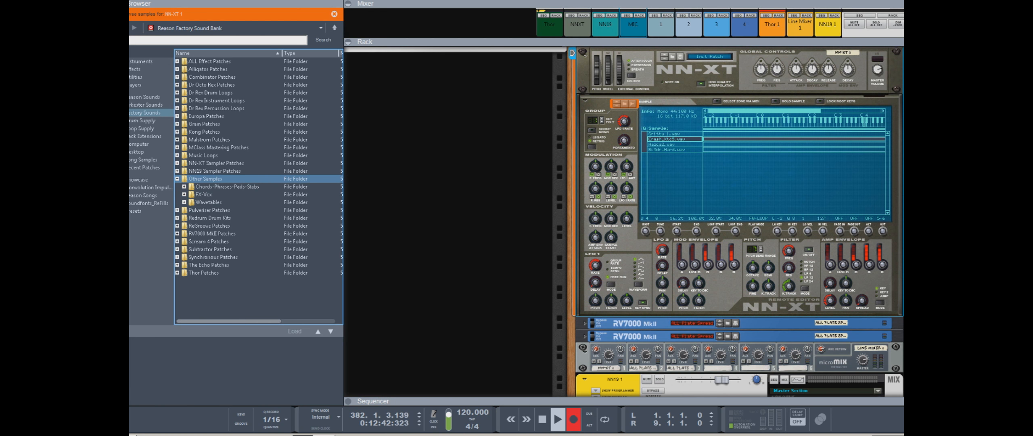
click(177, 178)
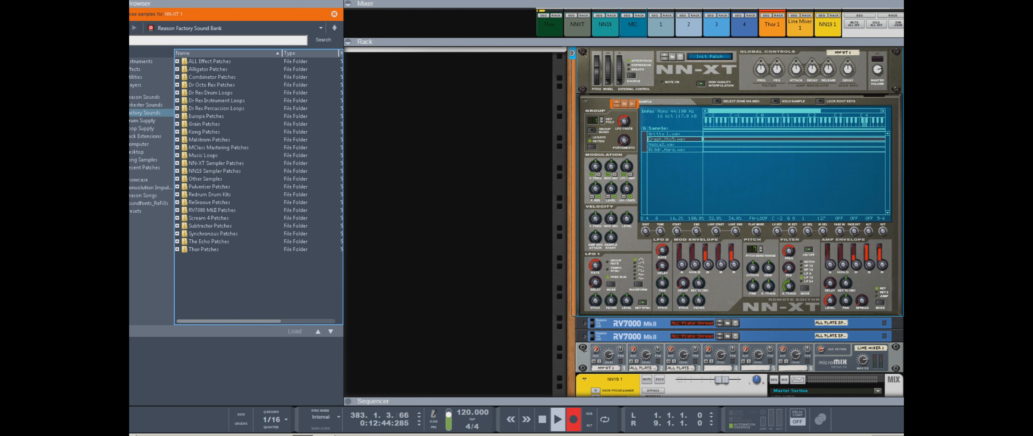
right_click(776, 148)
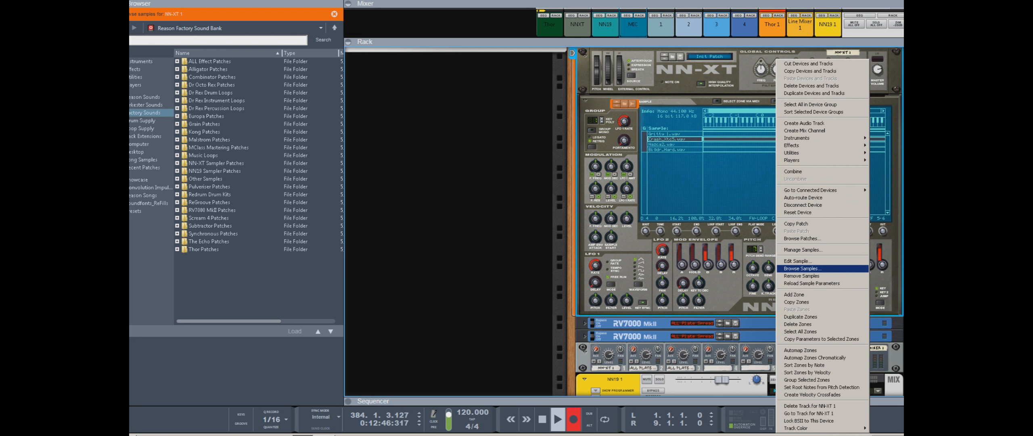
click(802, 269)
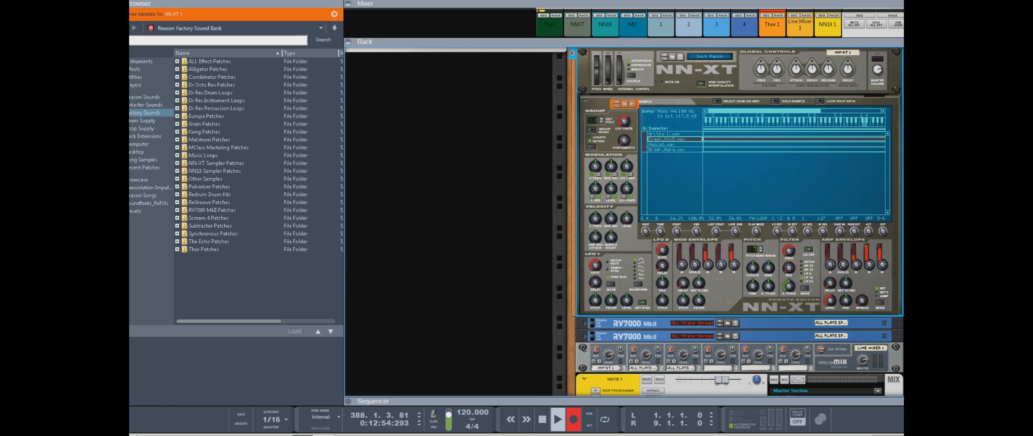
Toggle Solo Sample on the NN-XT and audition the third, second and first sample zones individually.
click(670, 145)
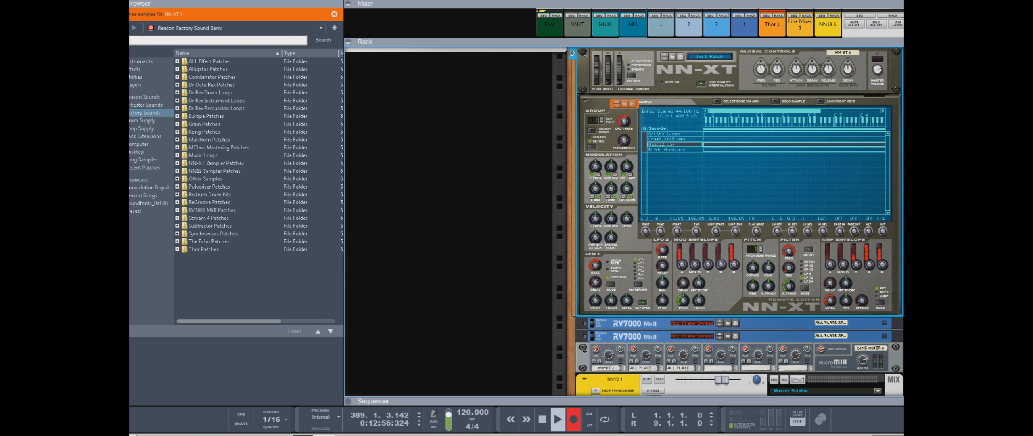
click(776, 101)
click(669, 140)
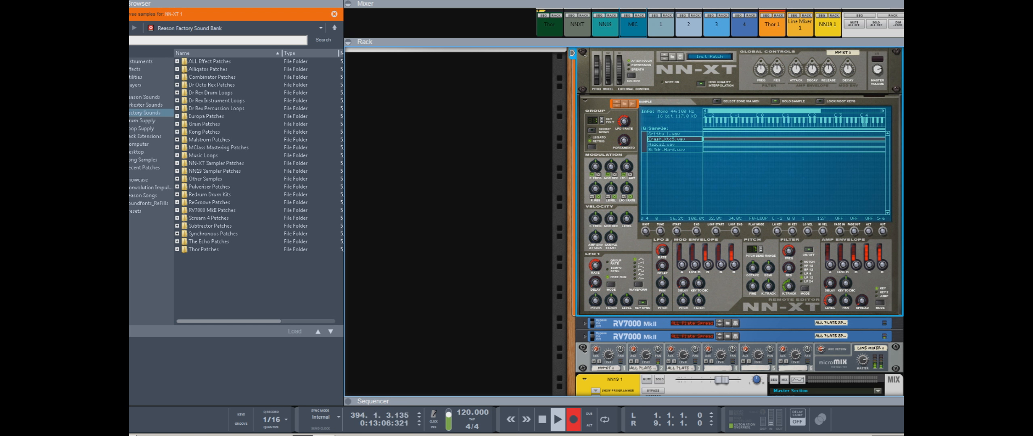
mouse_move(716, 232)
click(666, 134)
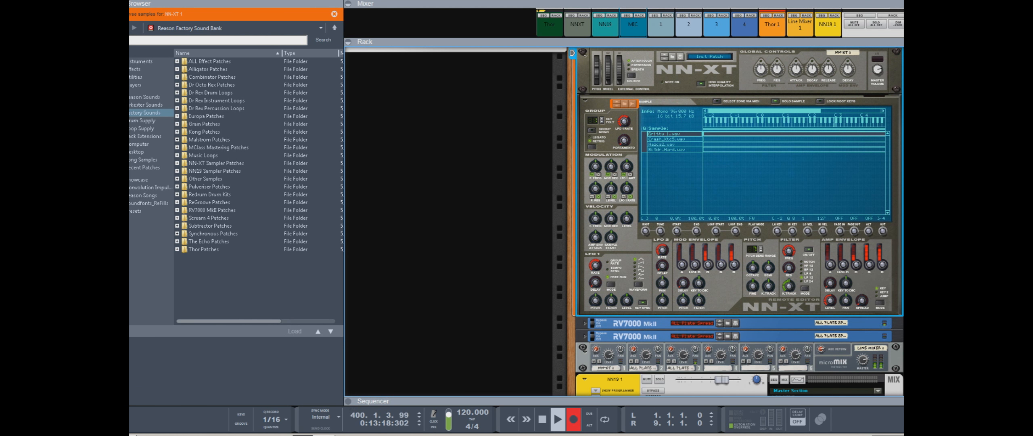
Inspect the cable routing from the NN-XT outputs on the back of the rack and return to the front.
key(Tab)
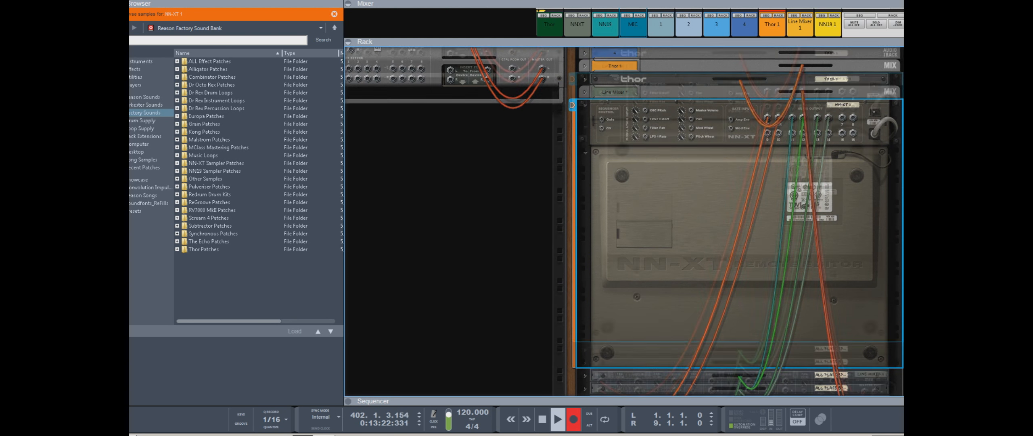
scroll(735, 222, down, 5)
key(Tab)
Unfold both RV7000 reverbs below the NN-XT and show the first one's remote programmer.
click(585, 219)
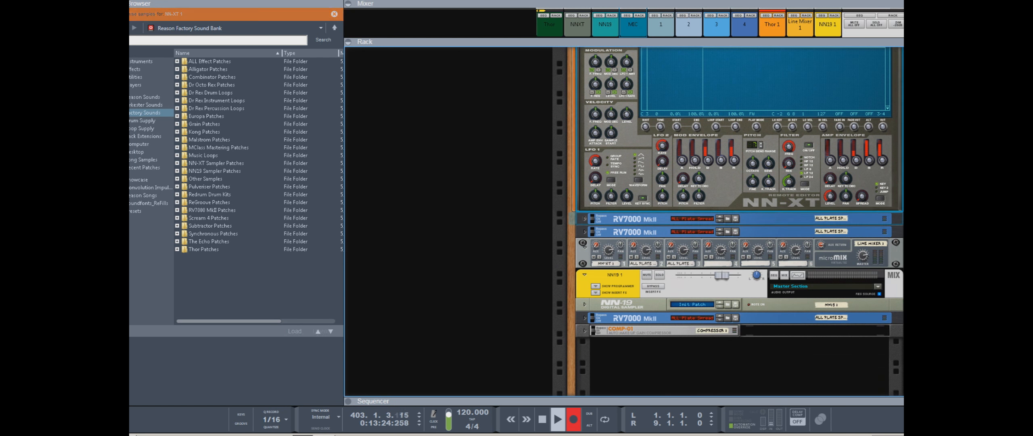
click(585, 308)
scroll(585, 308, down, 3)
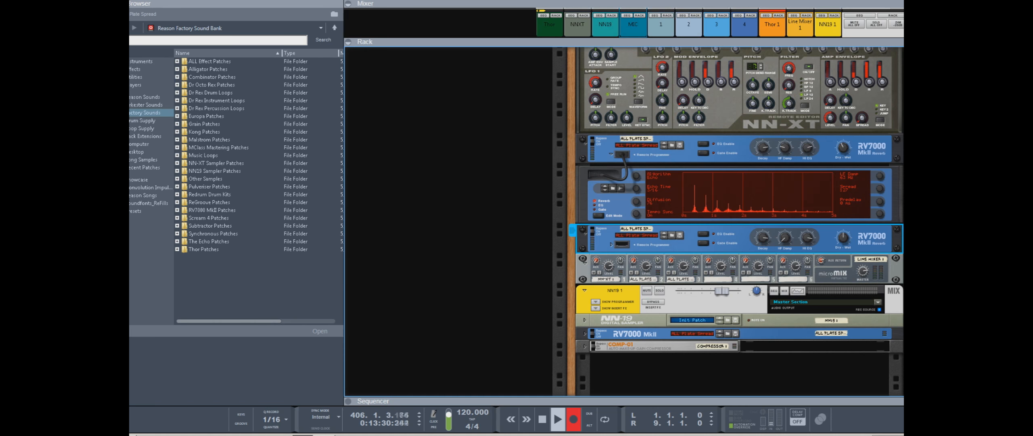
Audition the NN-XT's layered sounds by switching between the fourth, third and second sample zones.
scroll(739, 222, up, 8)
click(670, 176)
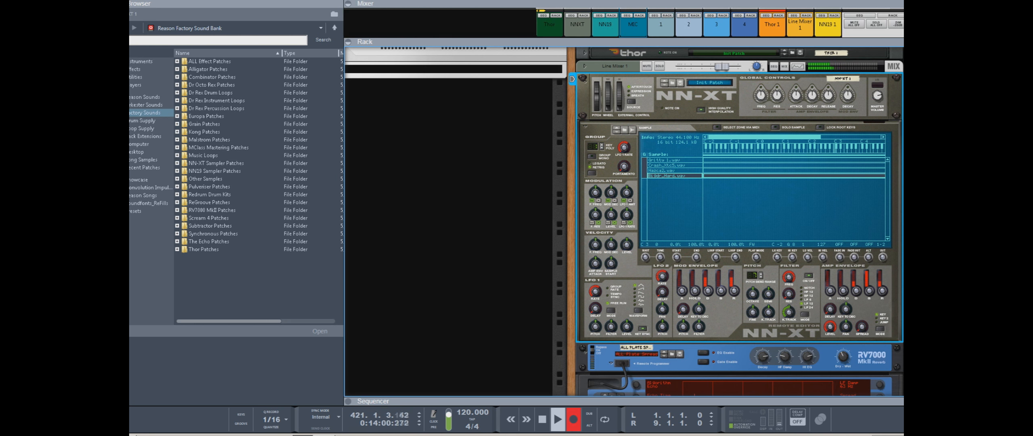
click(674, 170)
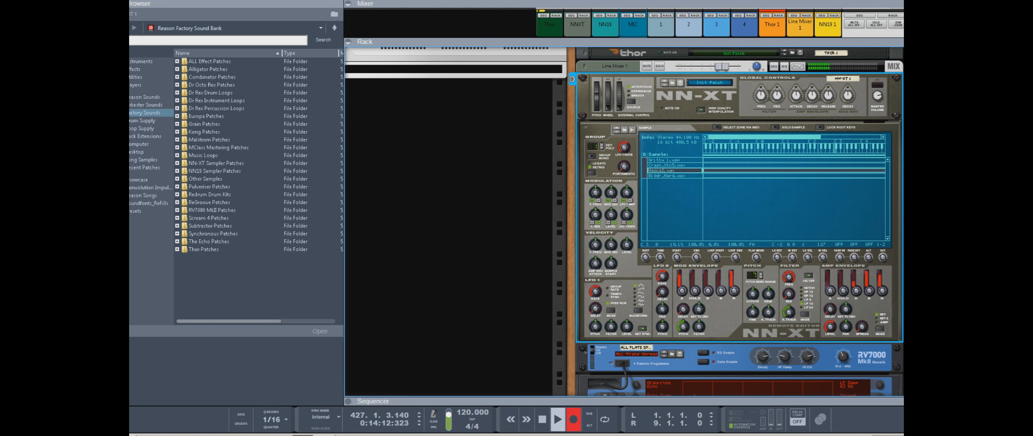
click(665, 176)
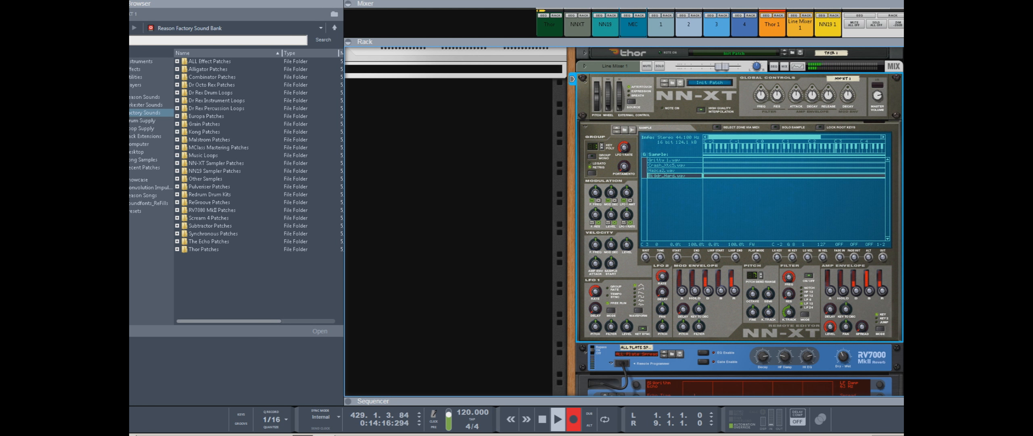
click(665, 170)
click(666, 165)
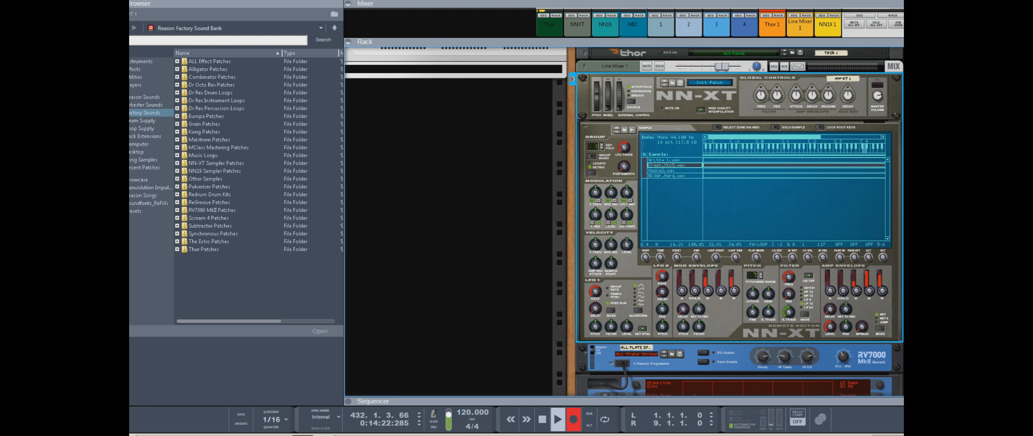
click(666, 170)
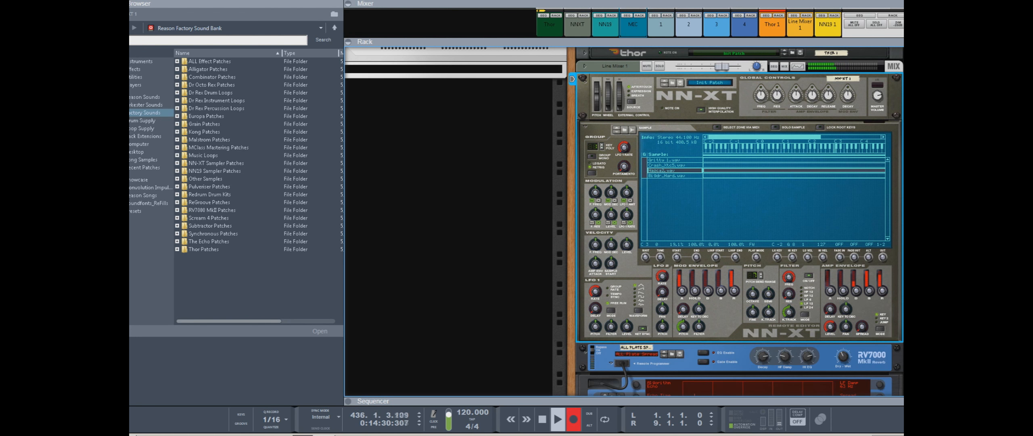
Show the remote programmer of the second RV7000 reverb and return to the NN-XT.
scroll(739, 222, down, 4)
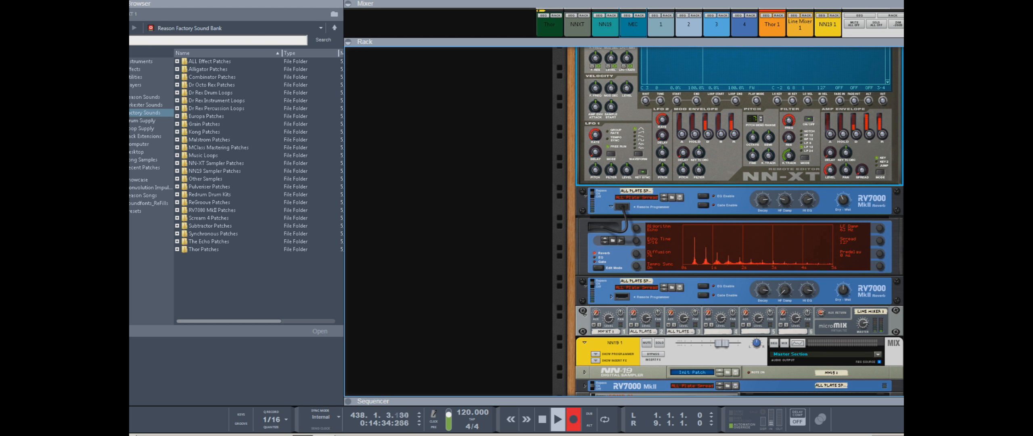
scroll(739, 222, up, 5)
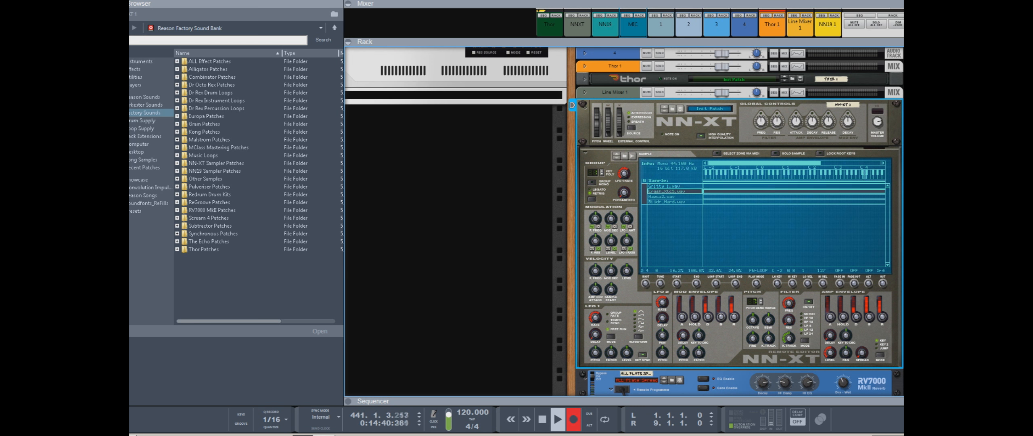
scroll(738, 222, down, 5)
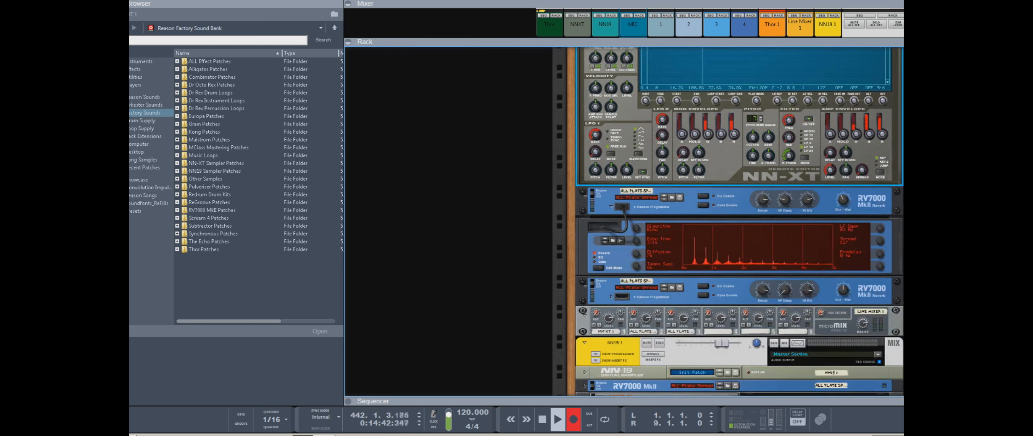
click(612, 296)
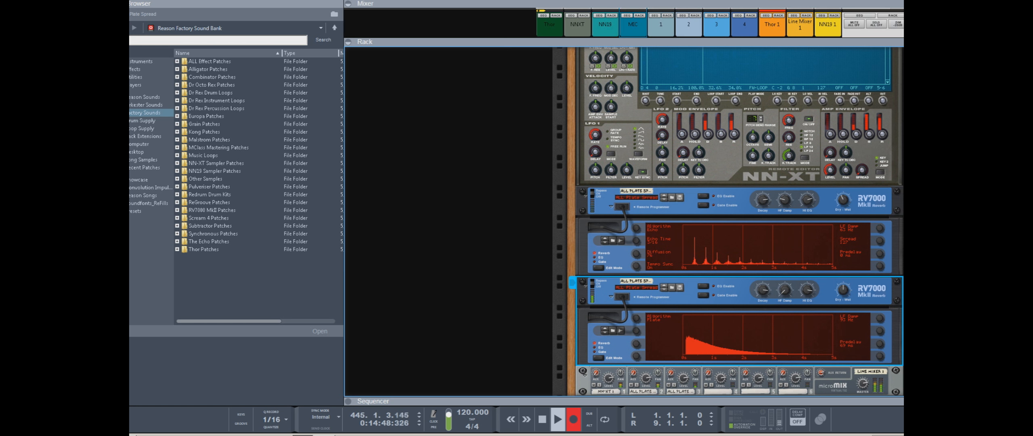
scroll(739, 222, up, 4)
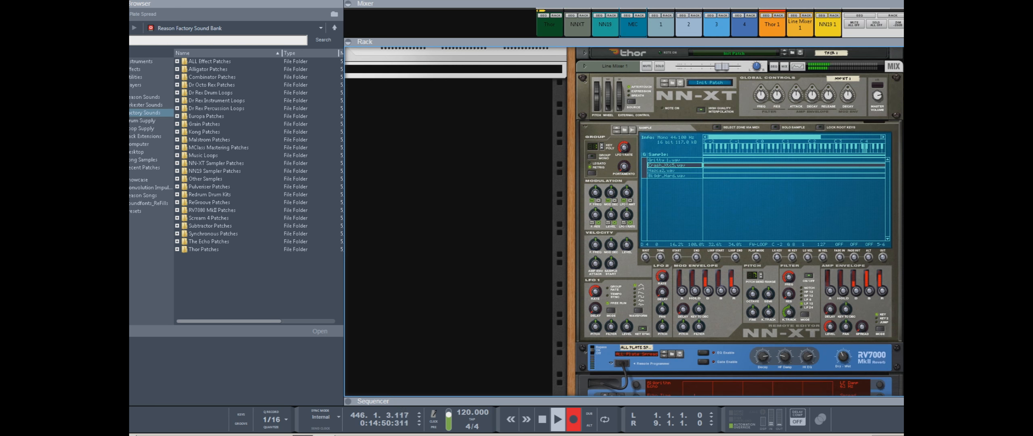
scroll(739, 222, up, 1)
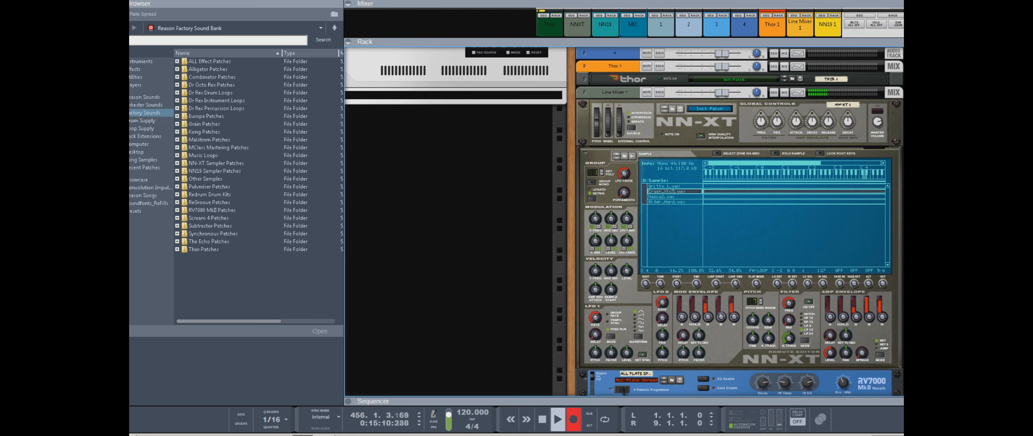
Fold the NN-XT and the two RV7000 reverbs below it.
click(586, 108)
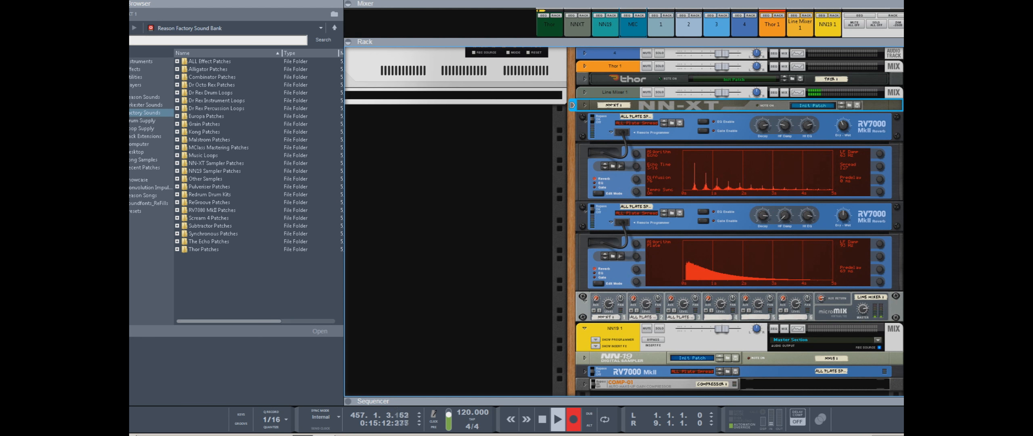
click(585, 121)
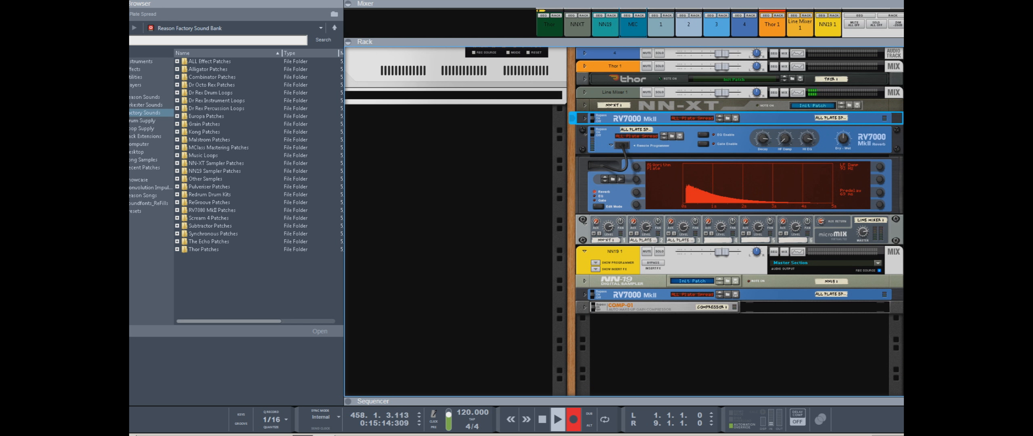
click(585, 135)
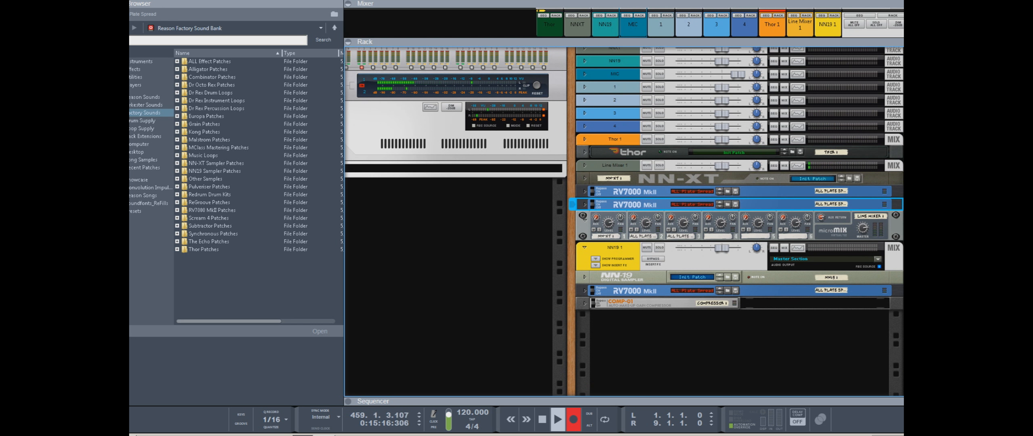
Unfold the NN-19, its RV7000 reverb and the COMP-01 compressor, checking the cabling on the back of the rack.
click(584, 277)
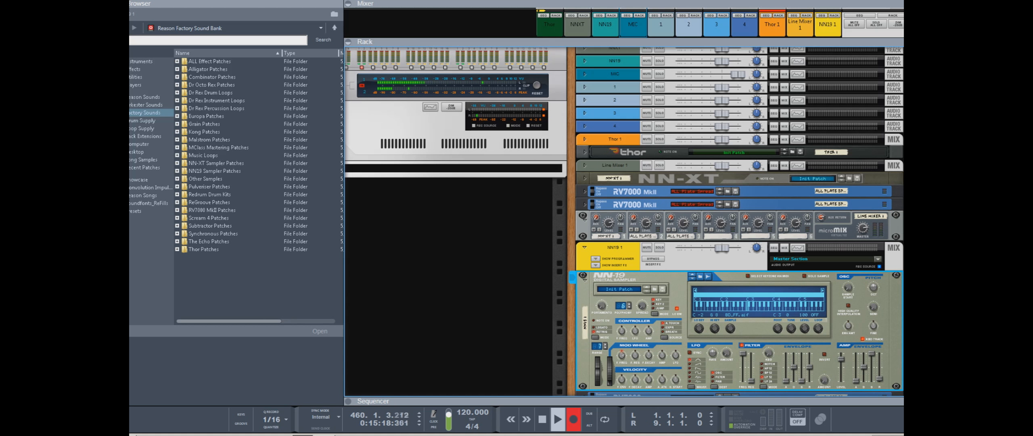
scroll(738, 226, down, 5)
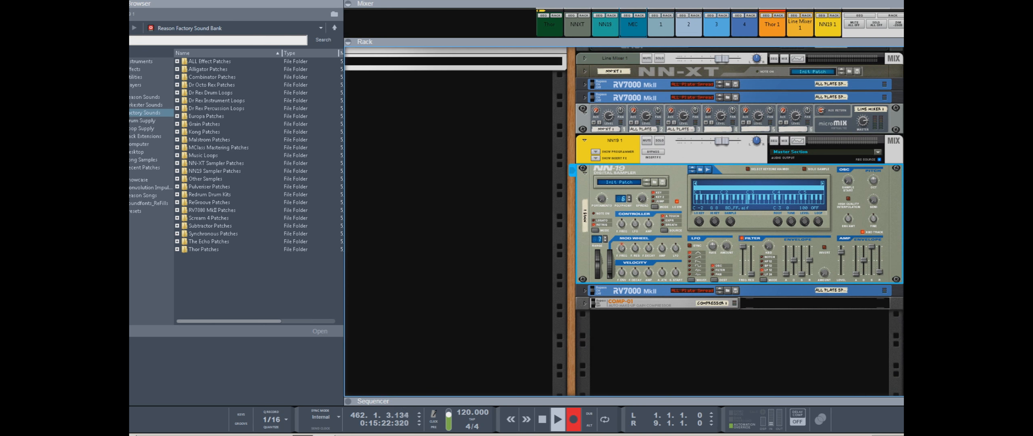
click(584, 291)
key(Tab)
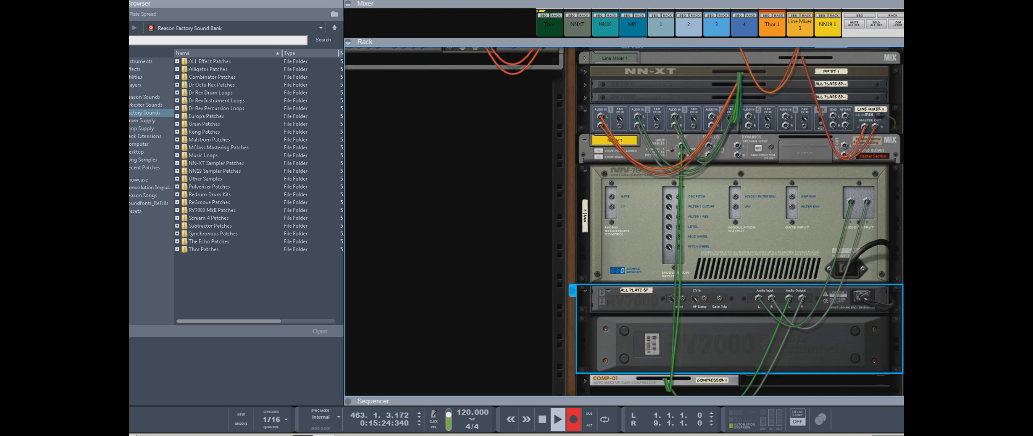
key(Tab)
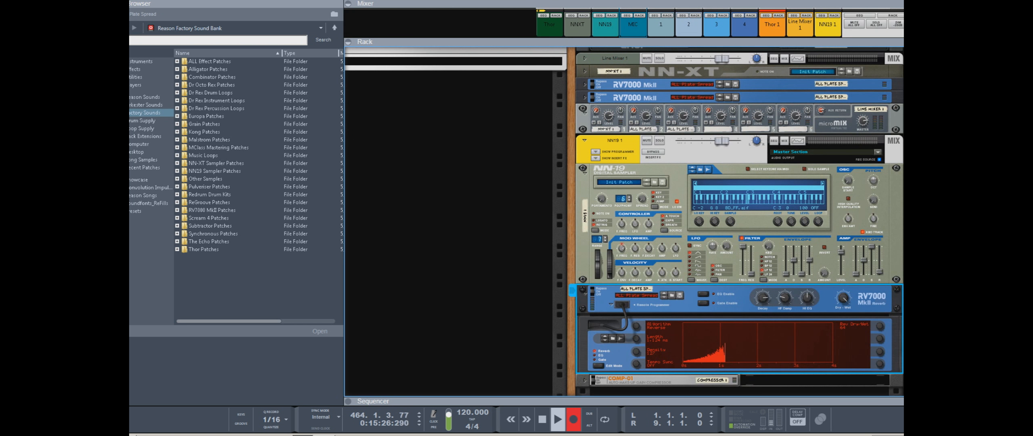
scroll(738, 218, down, 4)
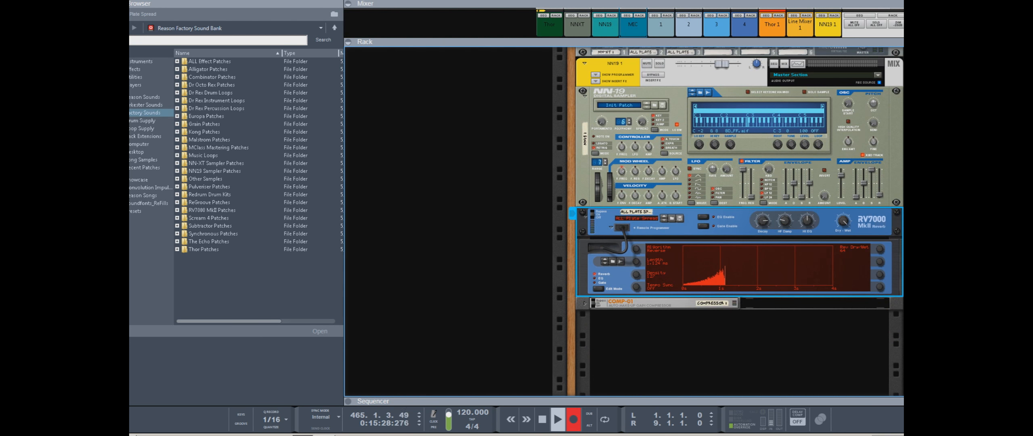
click(584, 303)
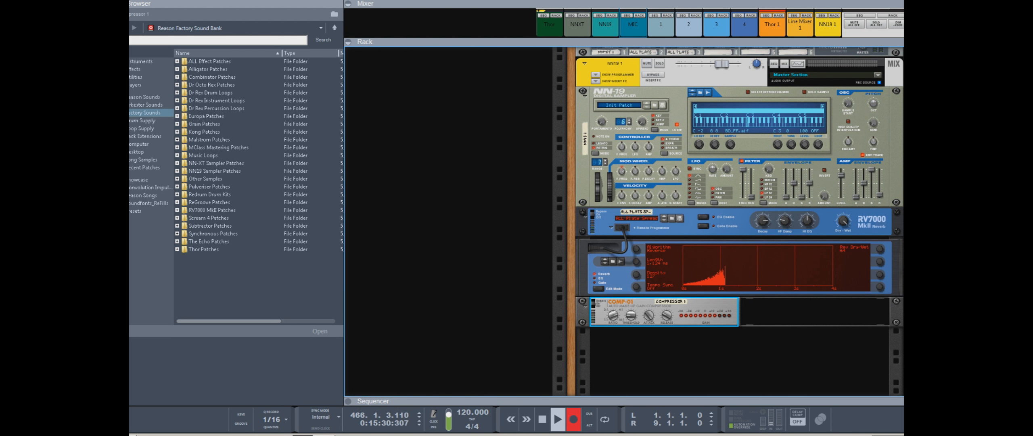
Fold the Thor 1 track's lanes in the sequencer, select the NN-19 track for playing and return to the rack.
key(F7)
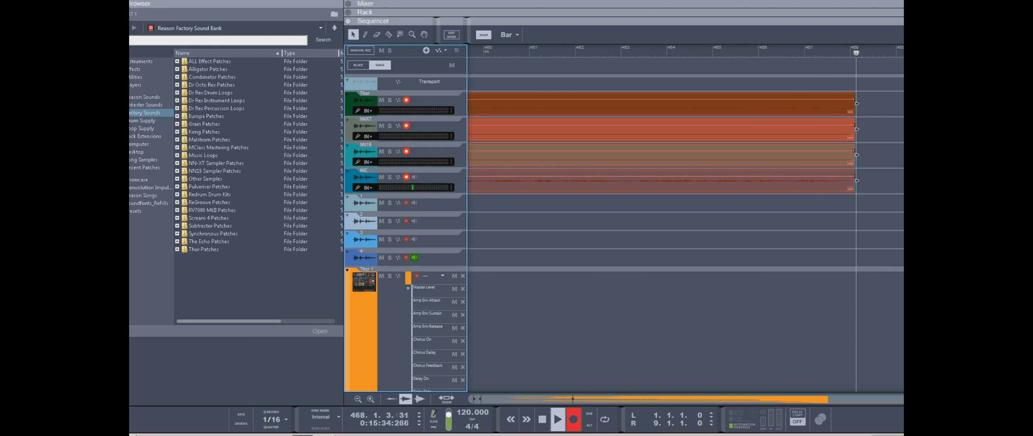
click(347, 270)
scroll(363, 298, down, 1)
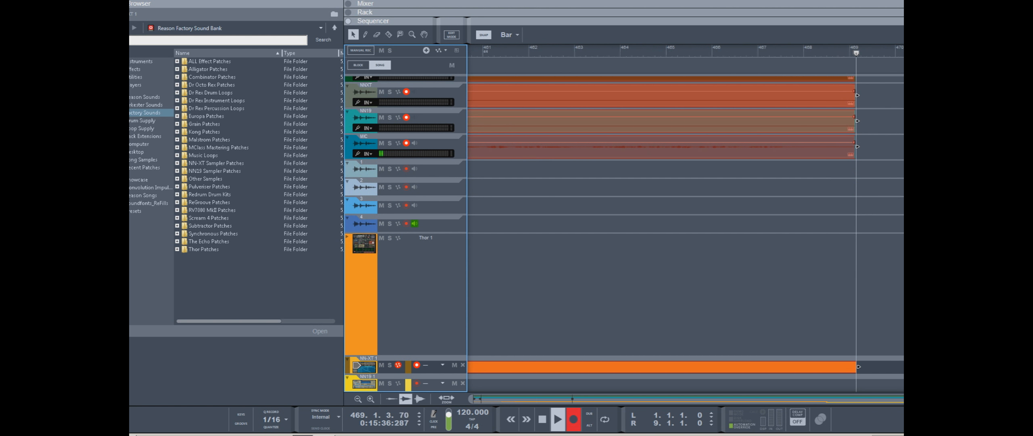
click(364, 383)
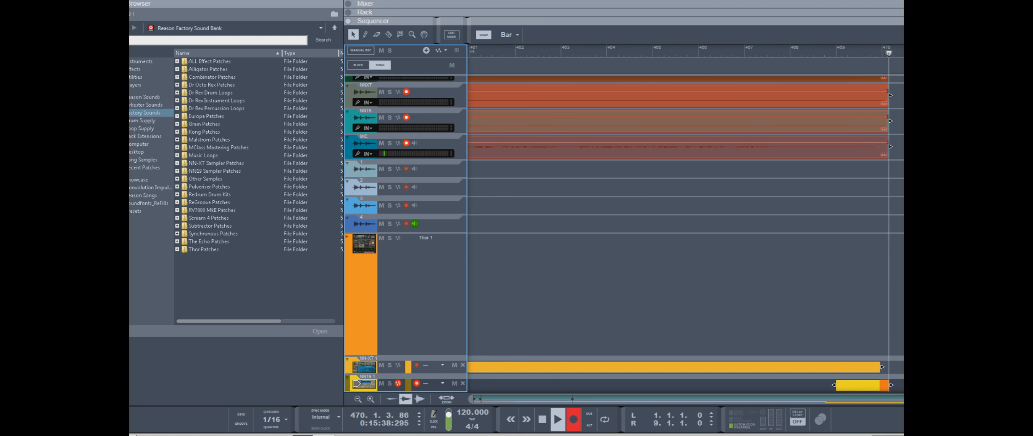
key(F6)
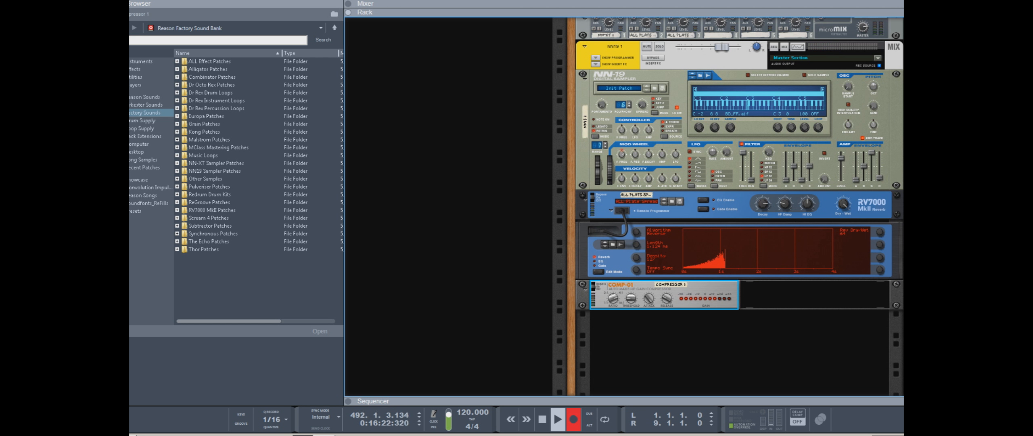
Fold the NN-19 and its mix channel, and hide the browser.
scroll(739, 207, up, 5)
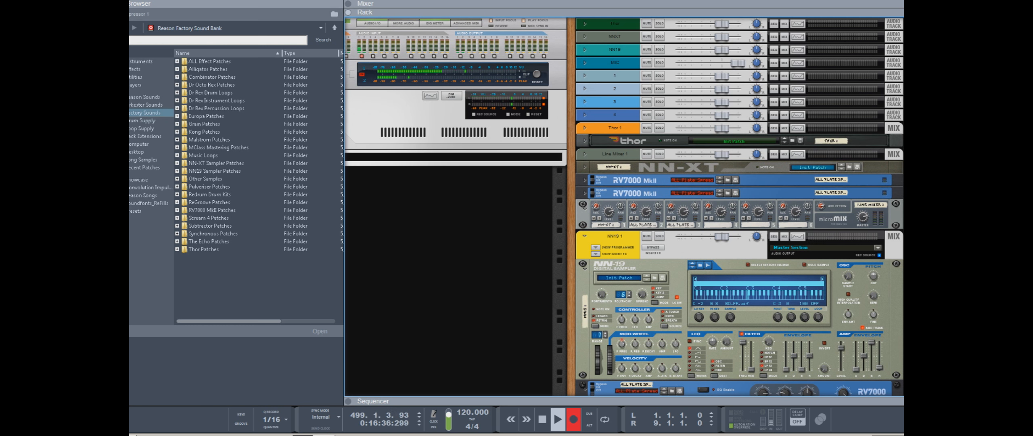
click(585, 268)
click(585, 236)
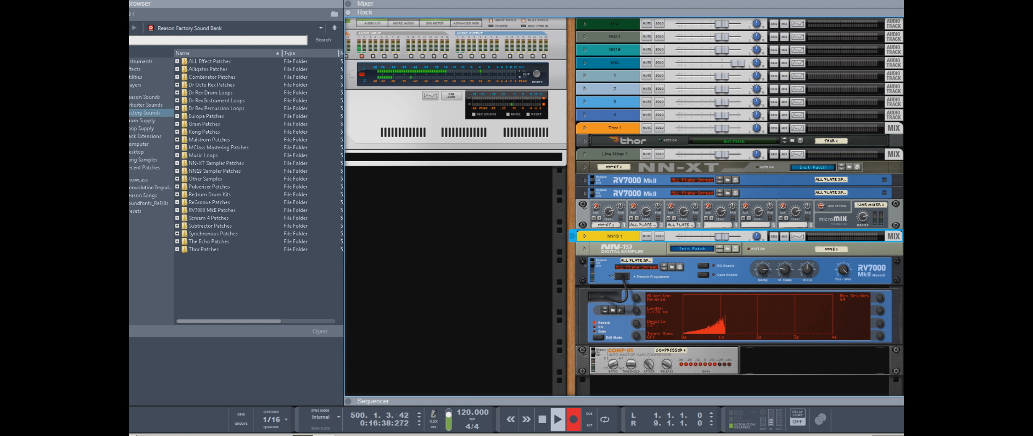
click(118, 3)
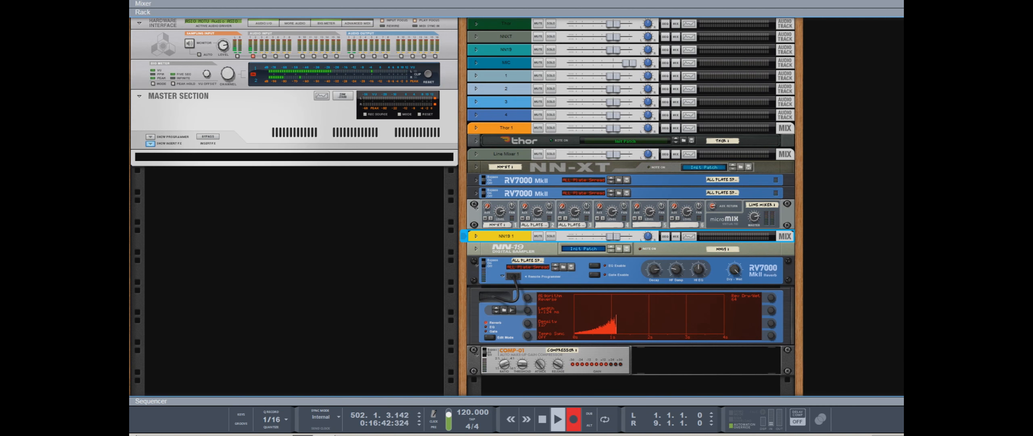
Unfold Thor with its programmer hidden, and briefly view the NN-XT and NN-19 panels, folding both again.
click(476, 140)
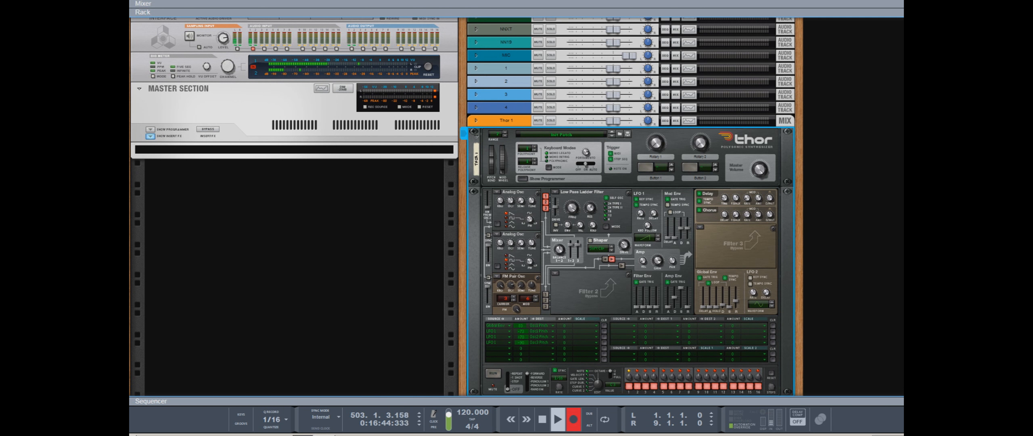
click(523, 178)
click(476, 206)
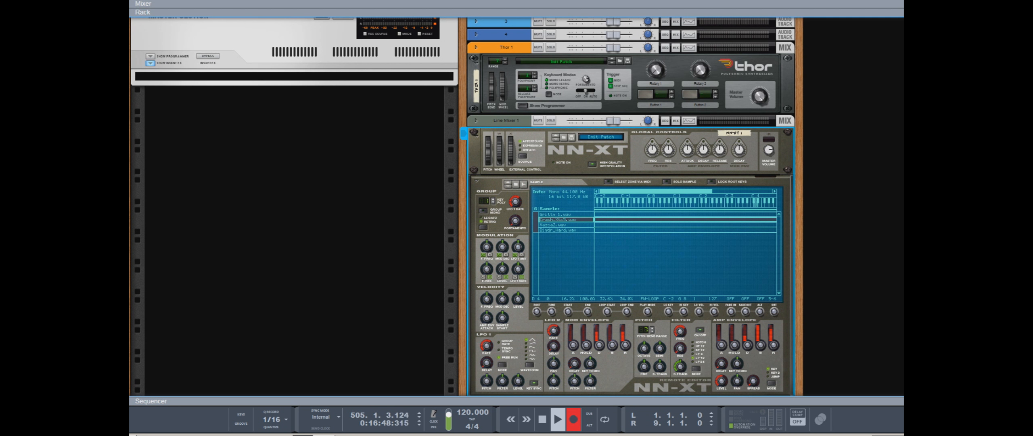
click(476, 136)
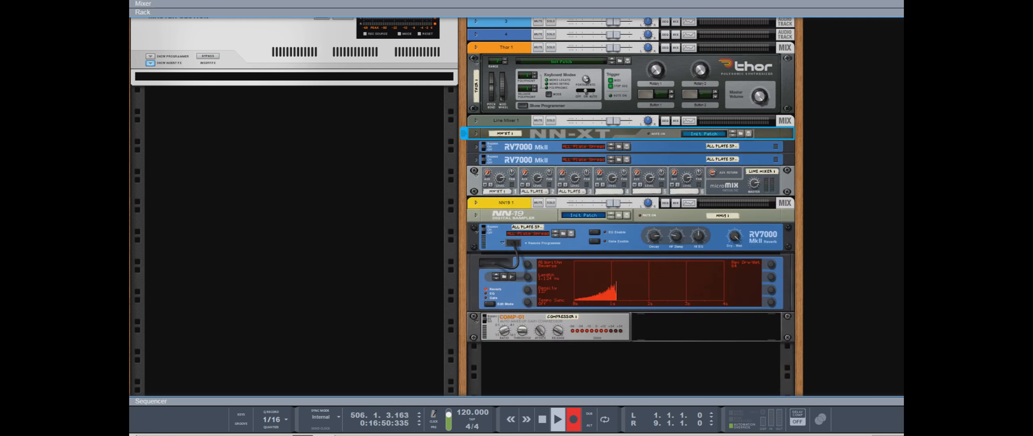
click(476, 215)
click(476, 217)
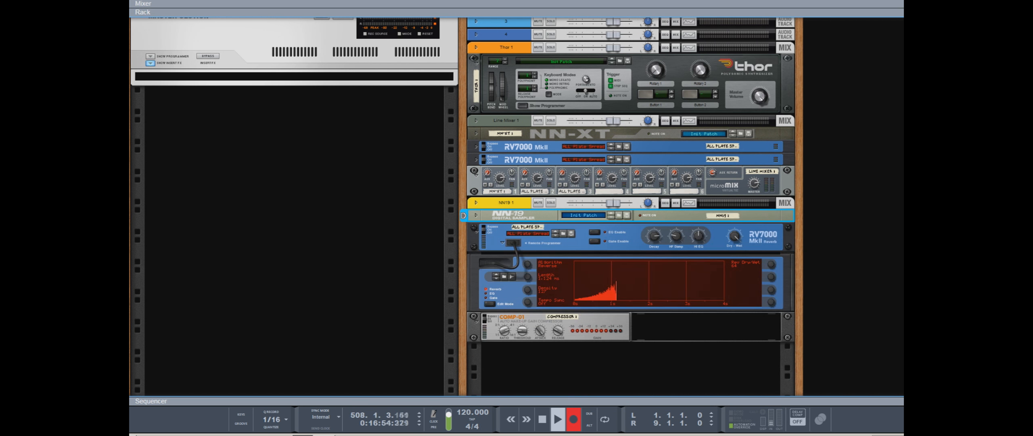
Browse the Percussion folder of the Orkester Sound Bank, including Wood Block WBL and its NN-XT patches, and hide the browser again.
key(F3)
click(146, 104)
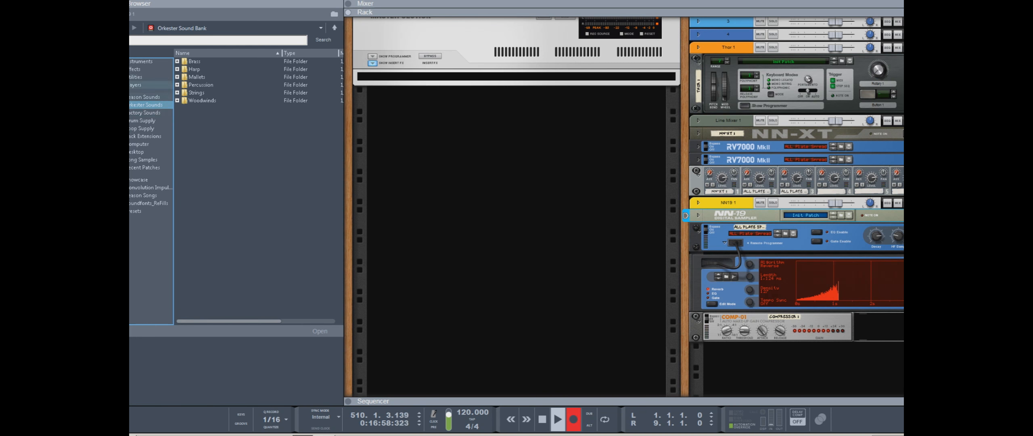
click(177, 85)
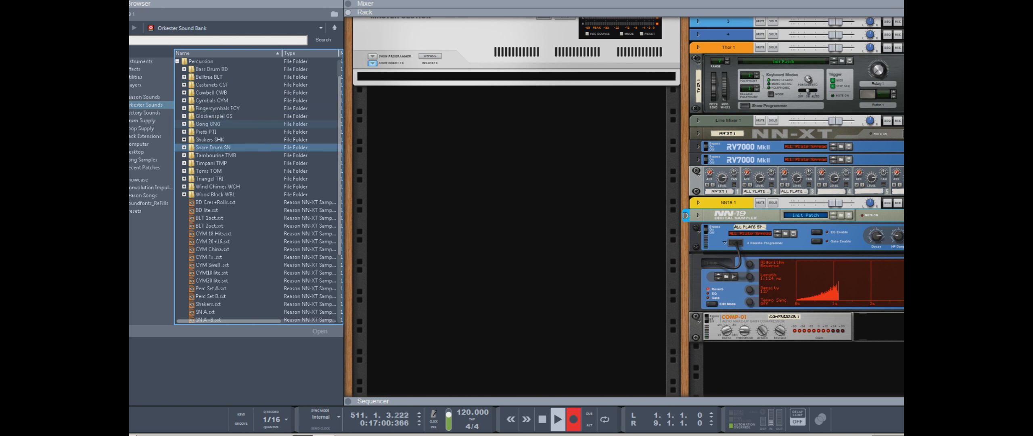
scroll(242, 190, down, 4)
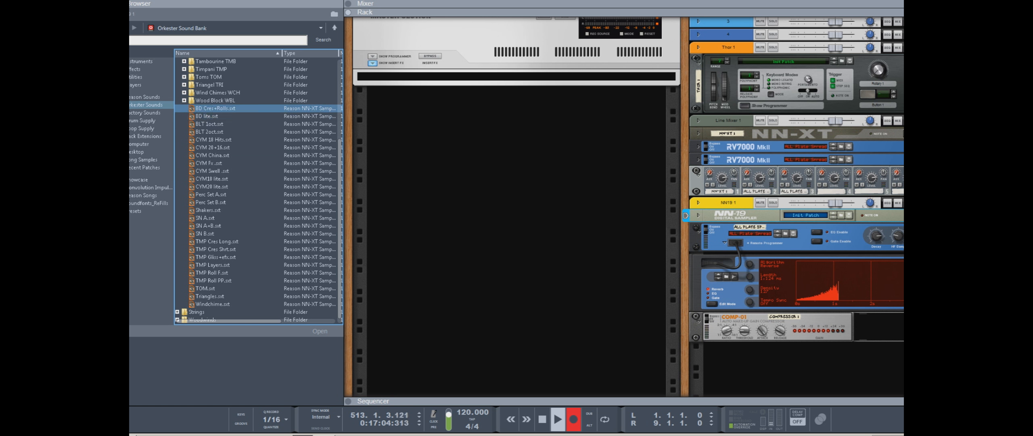
click(214, 108)
click(183, 100)
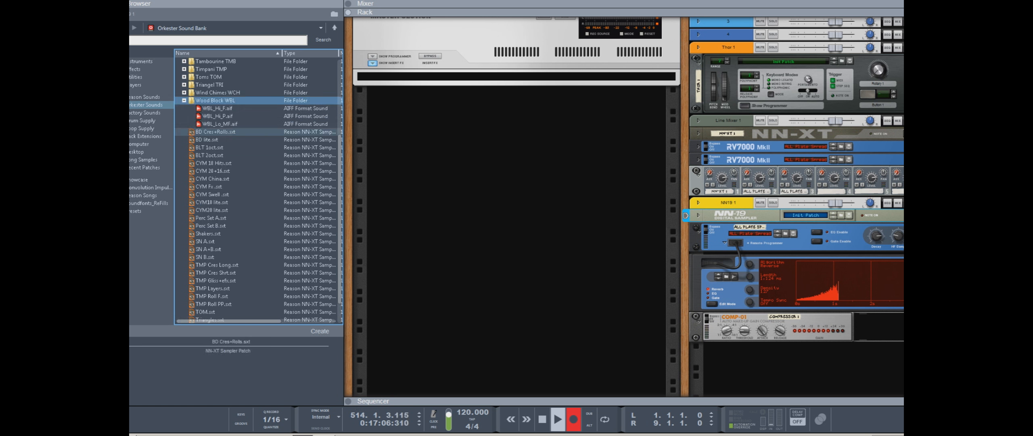
click(184, 100)
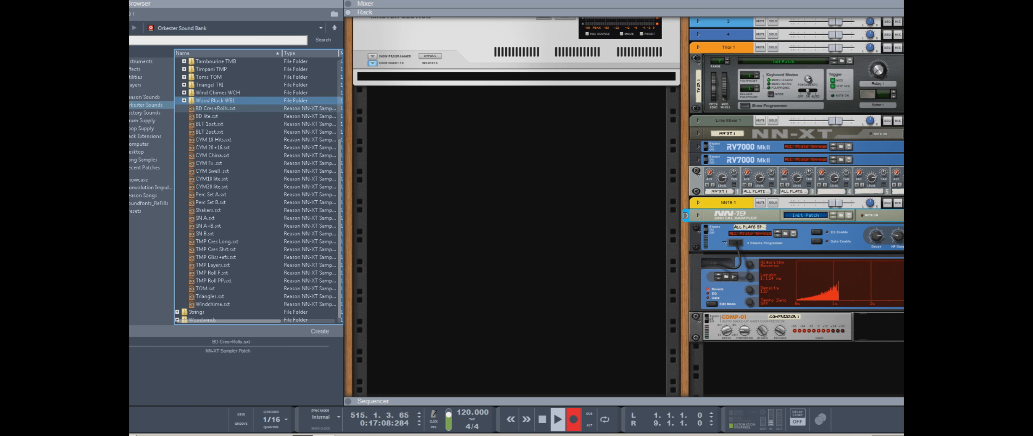
scroll(226, 171, up, 5)
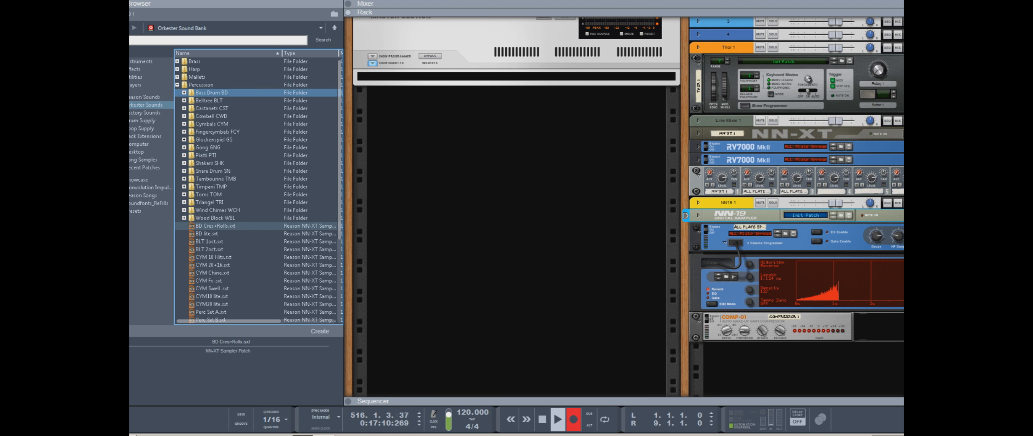
click(177, 84)
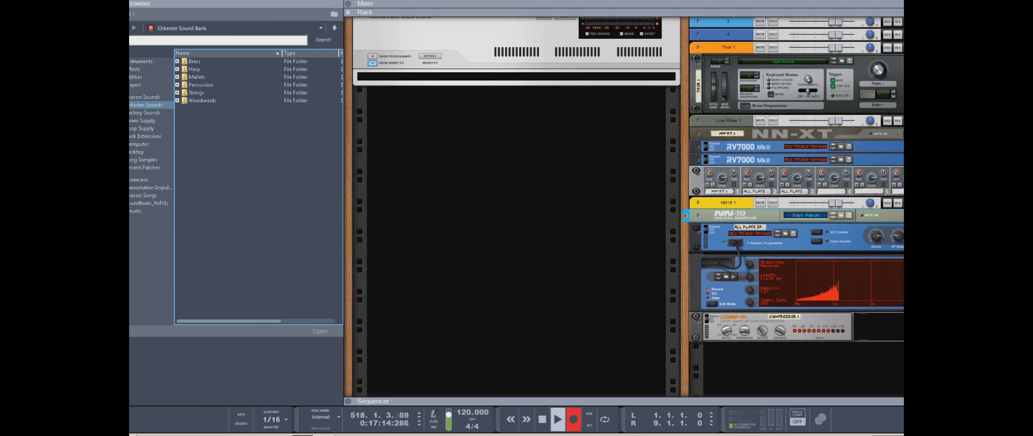
drag(662, 242, 549, 210)
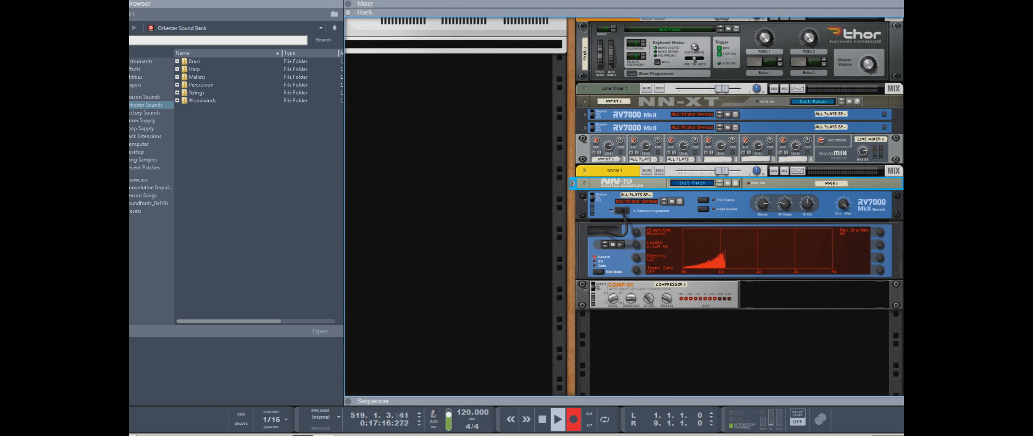
key(F3)
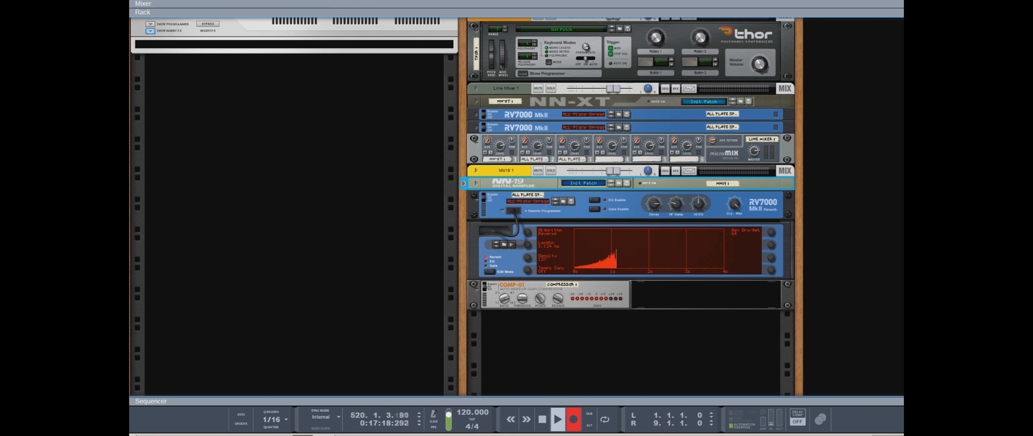
Unfold the NN-XT and add a Pulsar Dual LFO to the rack for it.
scroll(463, 207, up, 3)
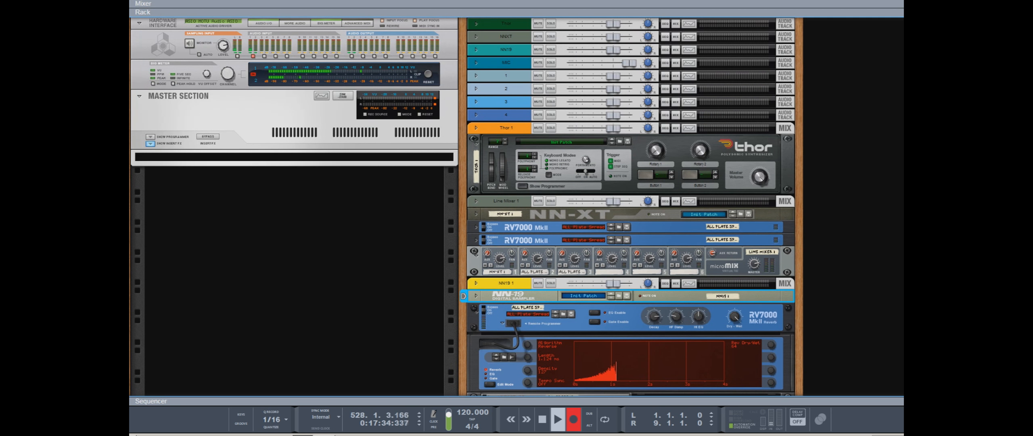
click(477, 214)
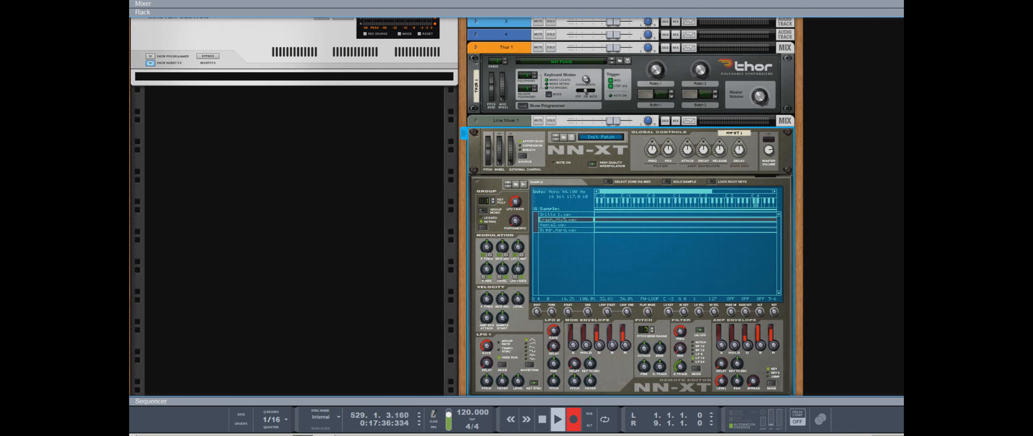
scroll(629, 205, down, 5)
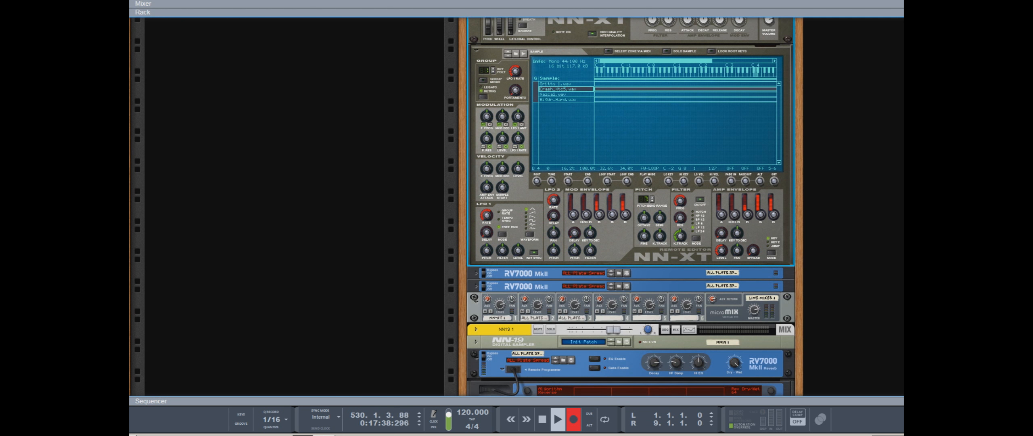
right_click(623, 59)
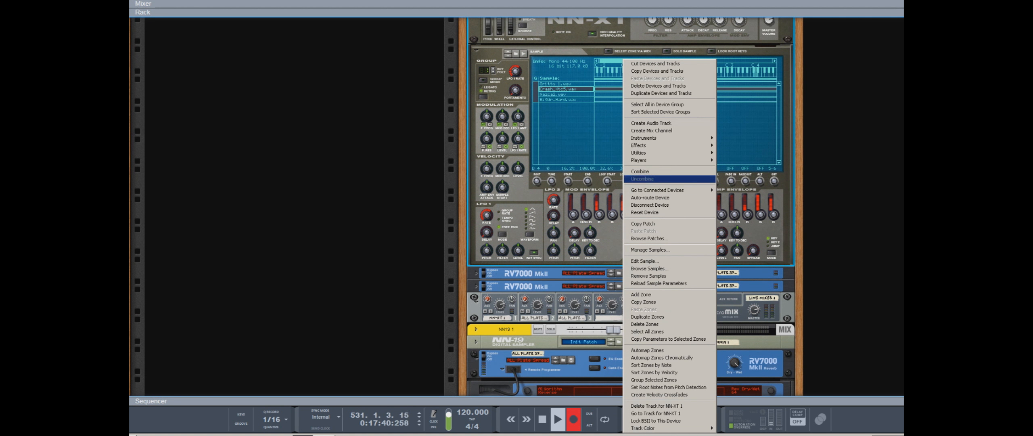
mouse_move(645, 153)
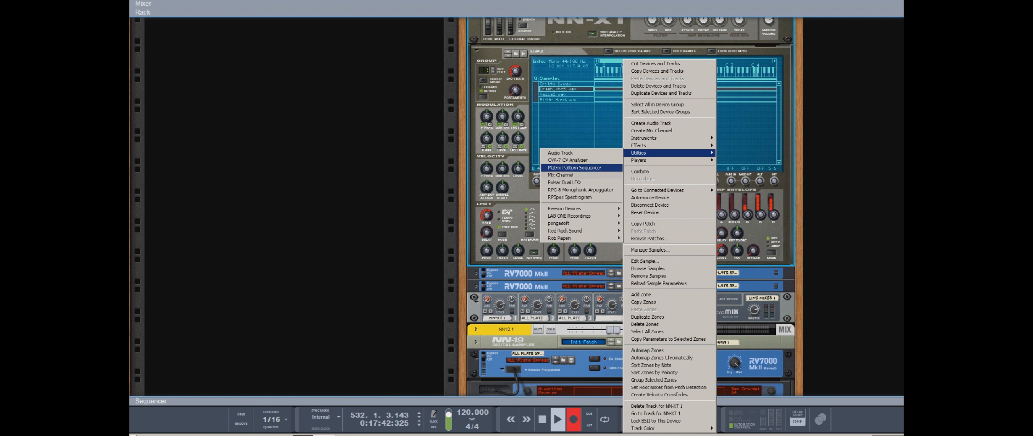
click(564, 182)
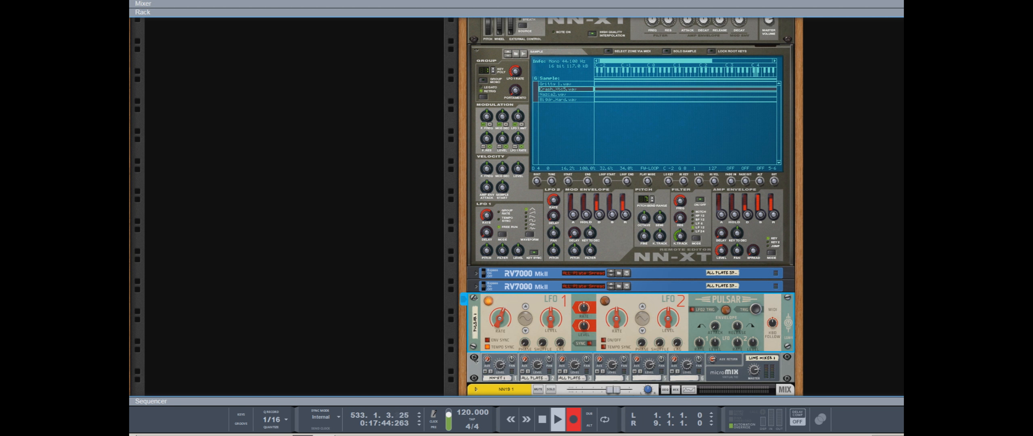
Cable an LFO 1 output of the Pulsar to the NN-XT's Osc Pitch modulation input and check the connection.
key(Tab)
drag(511, 329, 536, 103)
scroll(629, 201, down, 4)
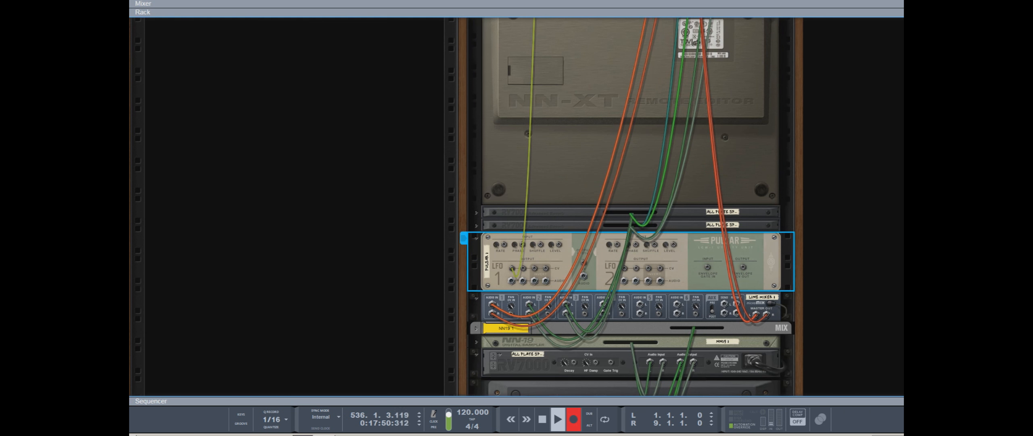
key(Tab)
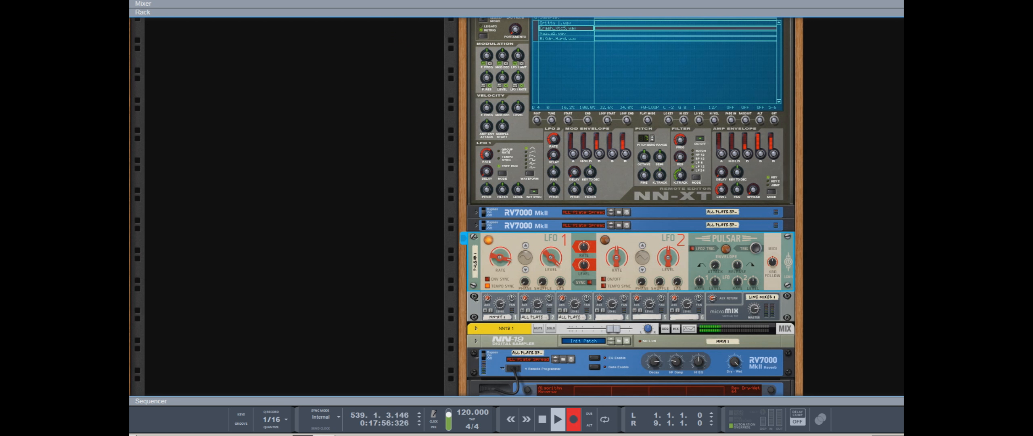
scroll(525, 257, up, 4)
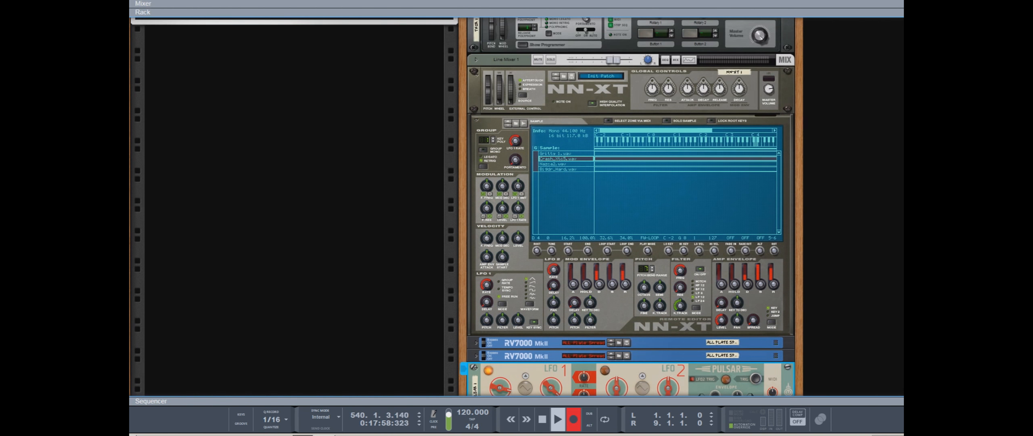
scroll(629, 206, down, 2)
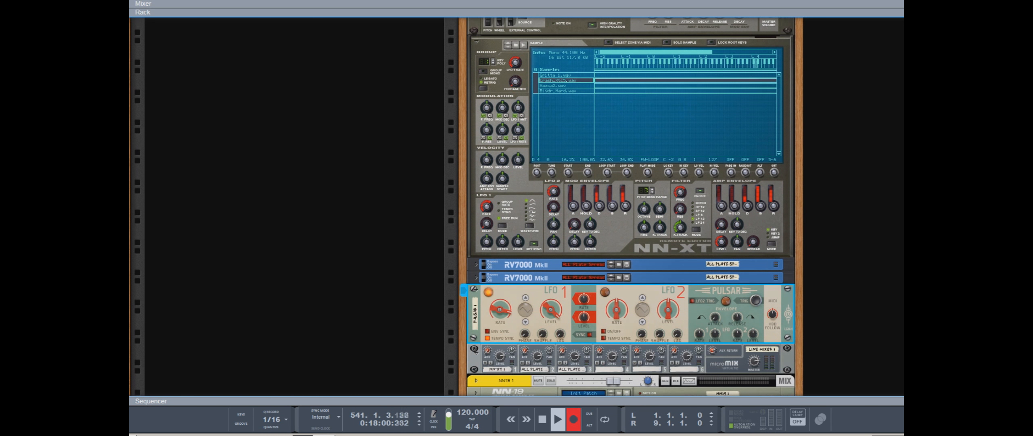
key(Tab)
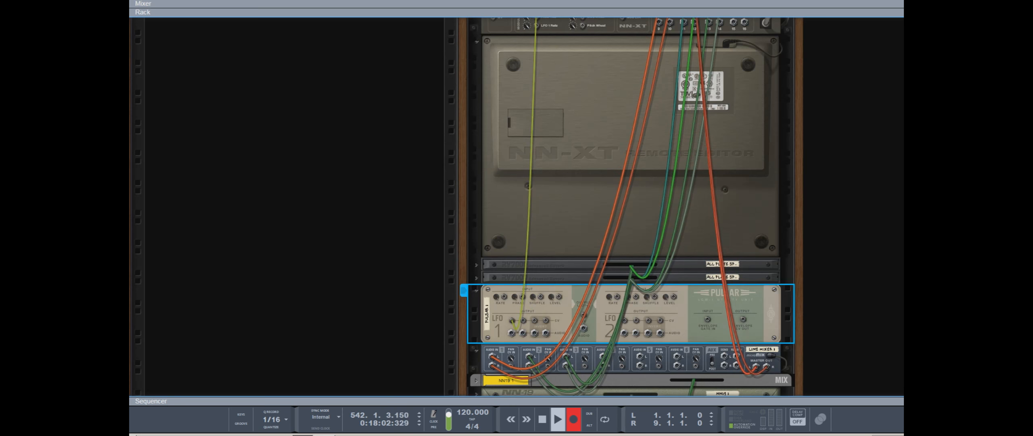
scroll(629, 207, up, 5)
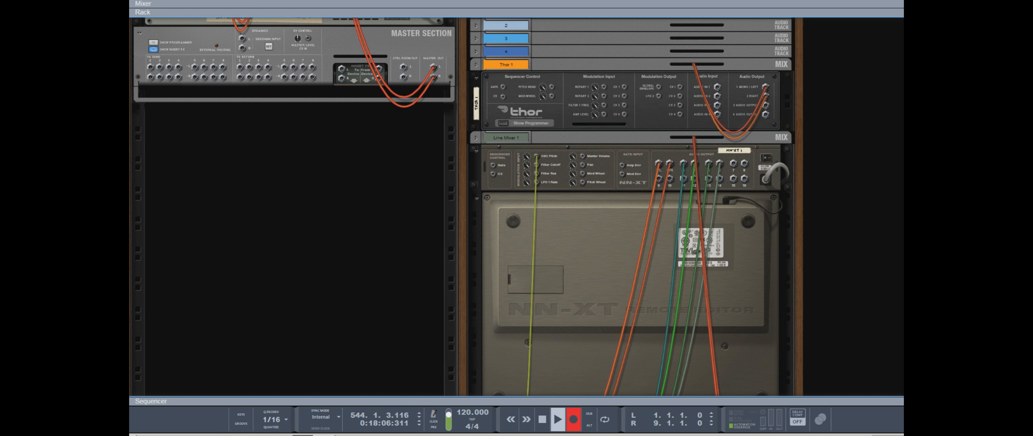
key(Tab)
scroll(629, 207, down, 4)
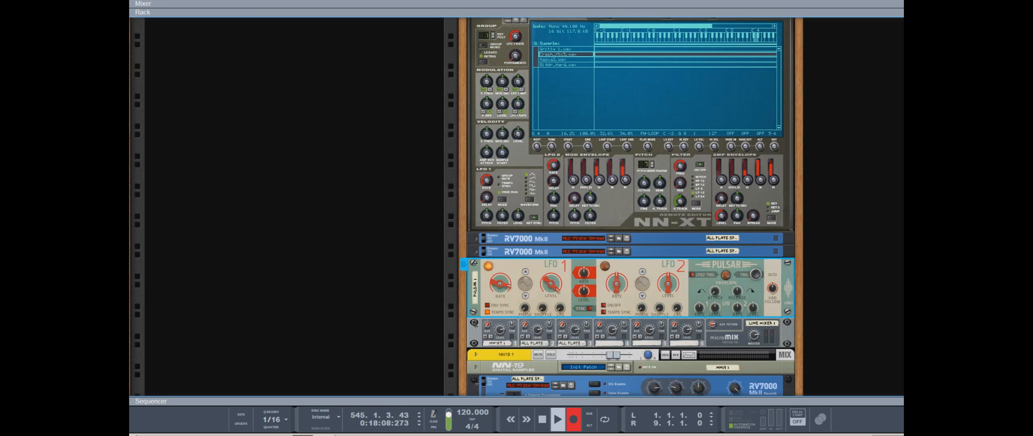
Switch off Tempo Sync for the Pulsar's LFO 1 and adjust its rate.
drag(500, 284, 500, 271)
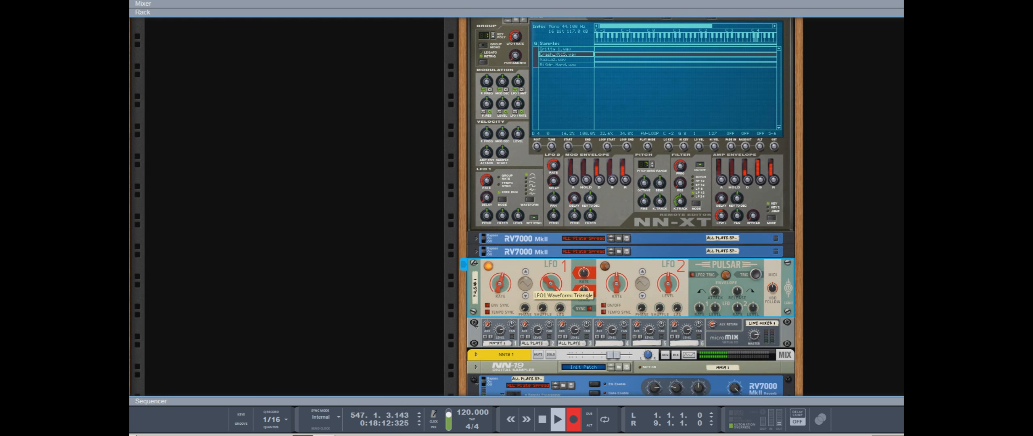
scroll(630, 206, up, 5)
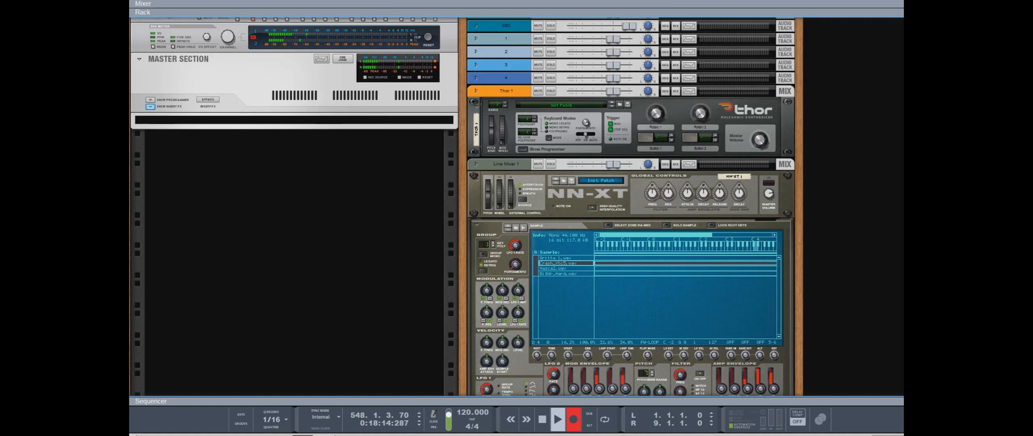
scroll(630, 207, down, 3)
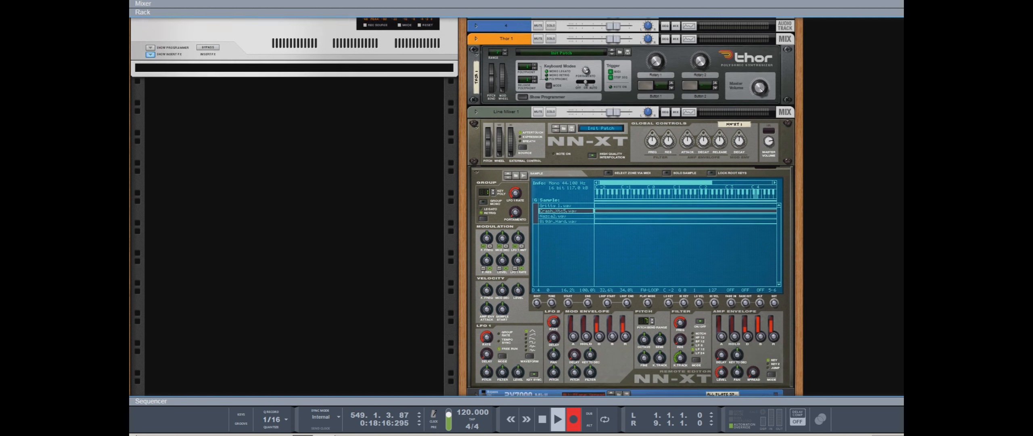
scroll(559, 264, down, 3)
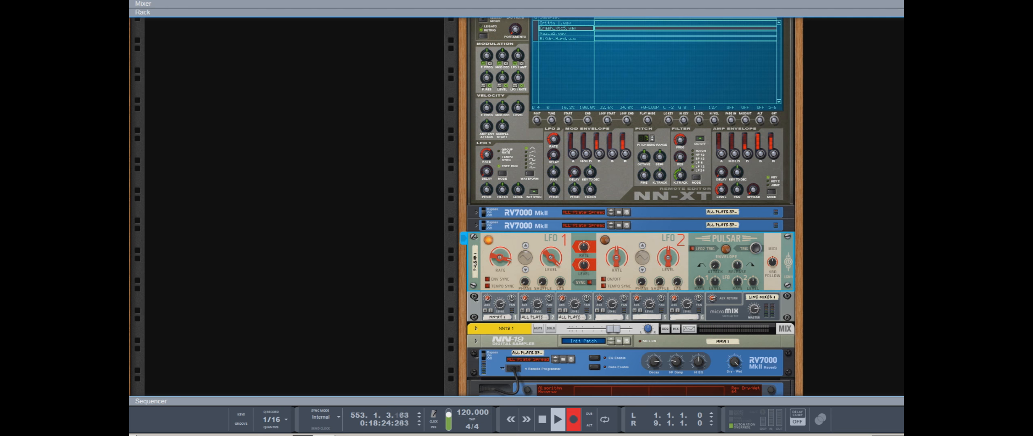
Make the NN-XT the keyboard-controlled track in the sequencer and return to the rack.
key(F7)
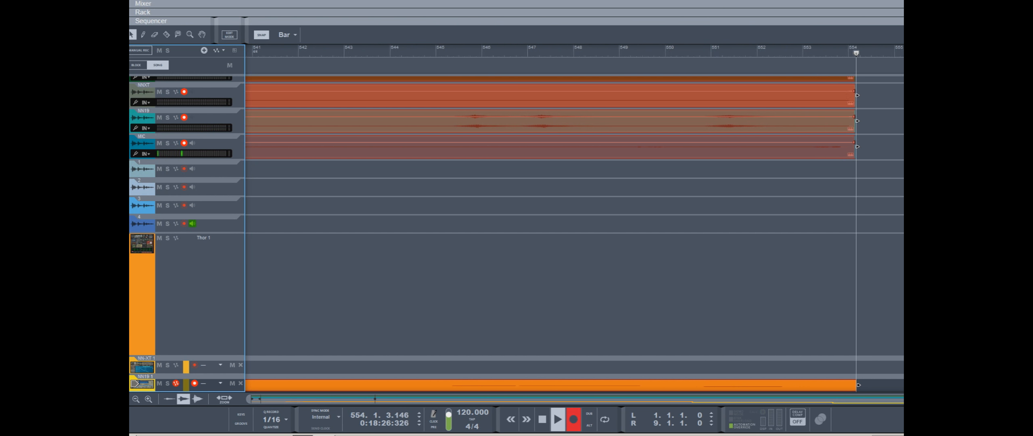
key(Up)
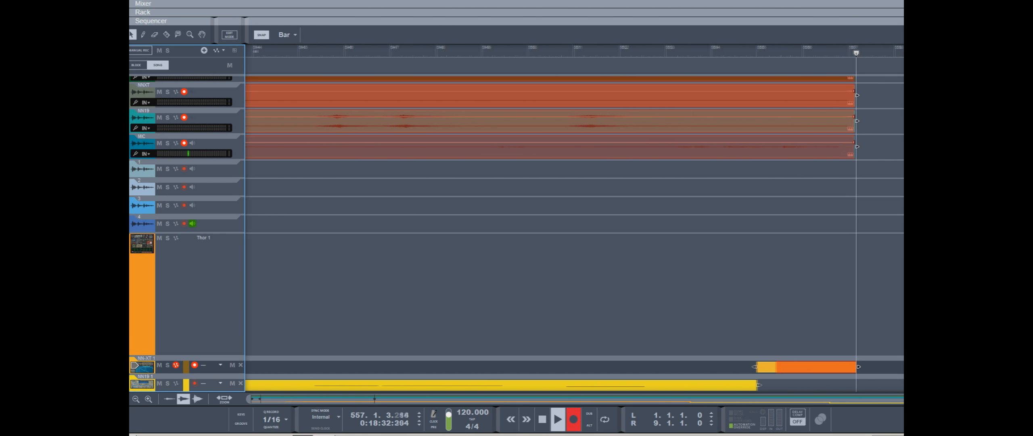
key(F6)
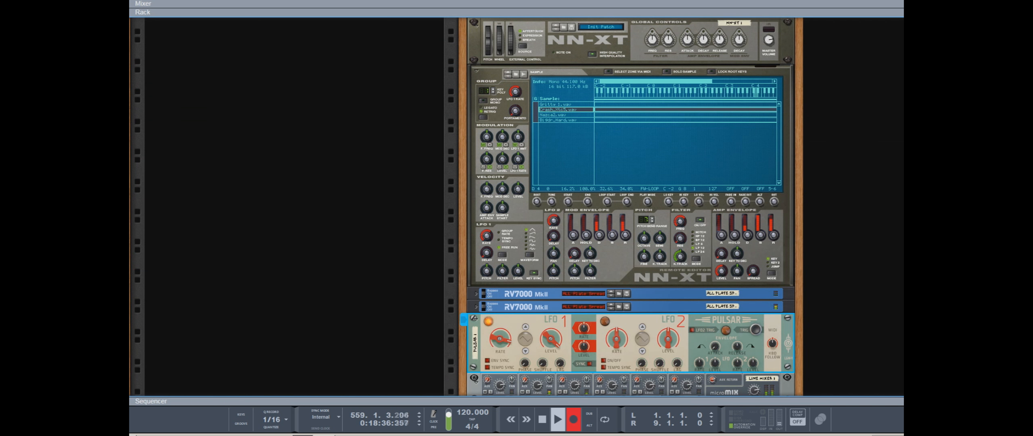
Try different free-running rates for the Pulsar's LFO 1, including 0.68 Hz, and adjust its Phase.
drag(501, 339, 501, 373)
drag(500, 339, 500, 356)
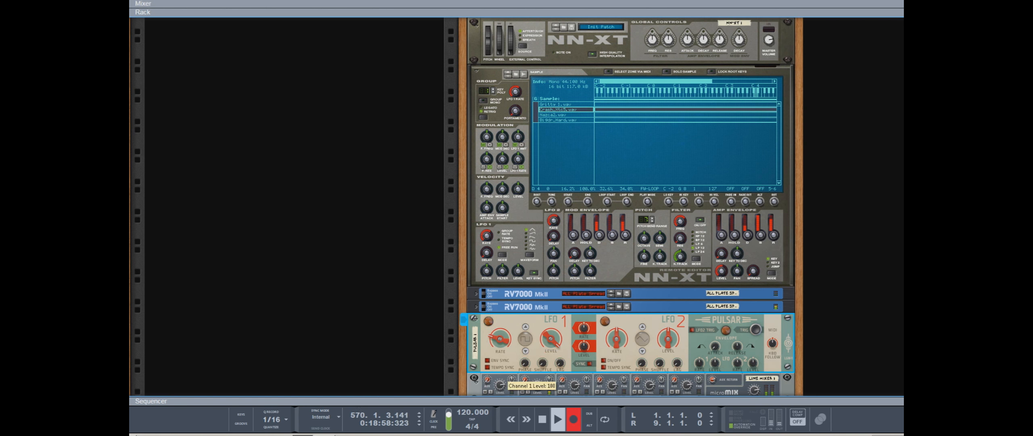
mouse_move(501, 340)
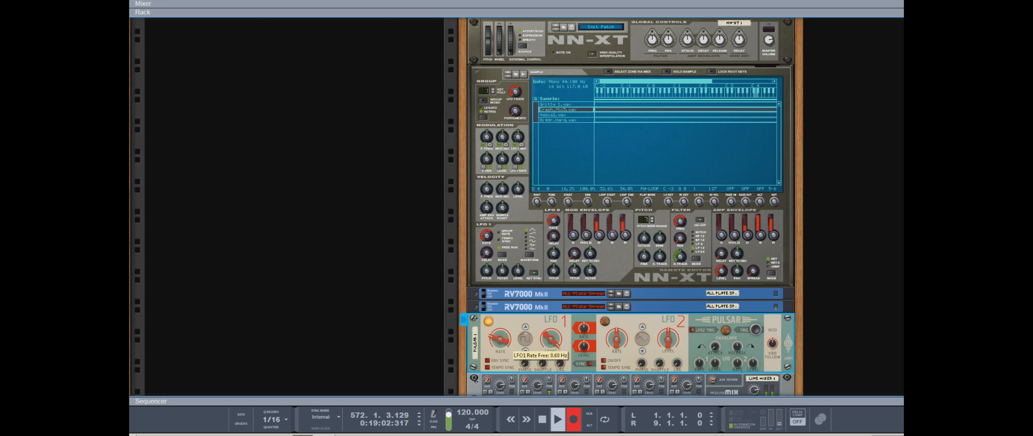
drag(500, 339, 501, 328)
drag(525, 363, 524, 352)
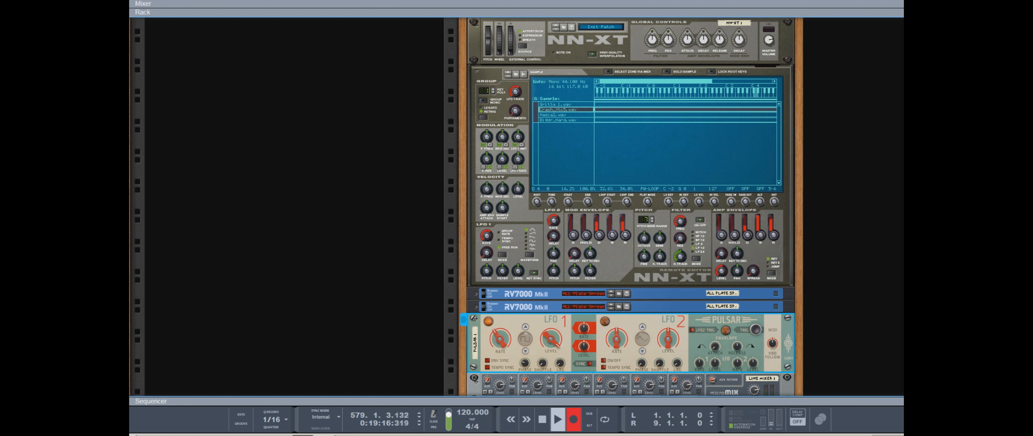
Turn on LFO 1's Env Sync and Tempo Sync, try synced rates including 1/64, and switch its waveform.
click(487, 360)
click(487, 368)
drag(500, 339, 501, 335)
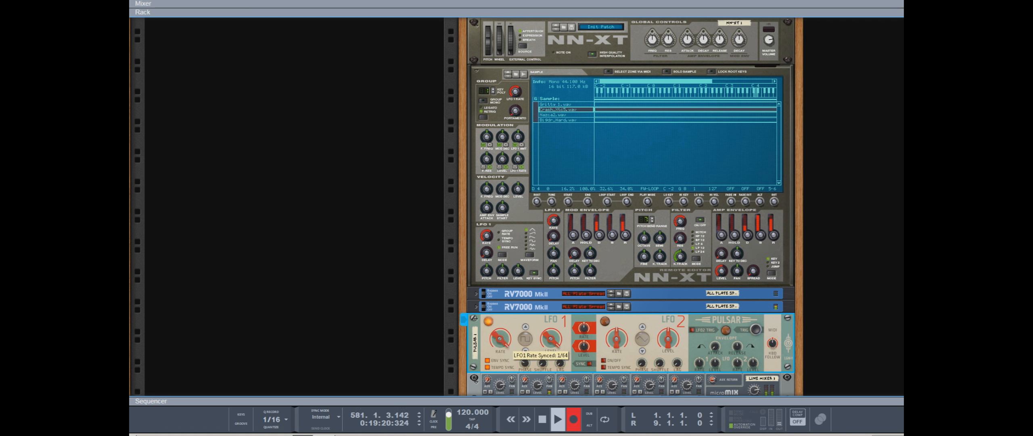
click(525, 350)
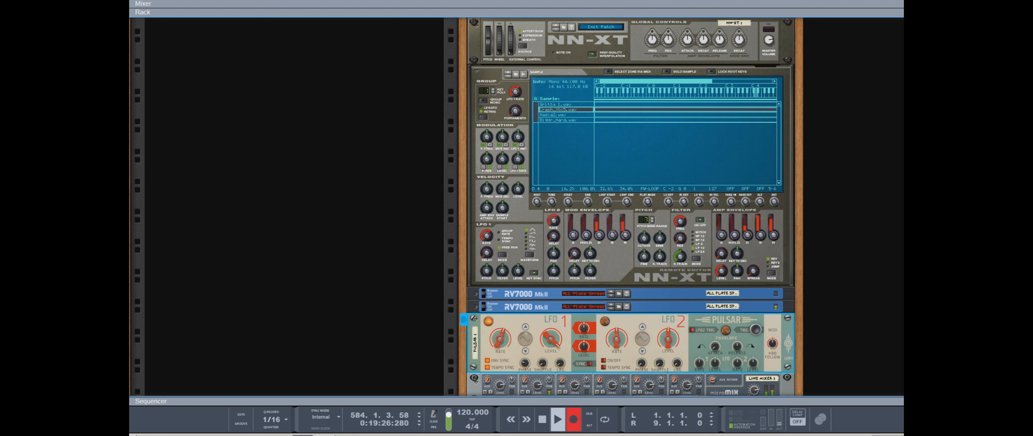
mouse_move(501, 338)
mouse_down()
mouse_move(500, 317)
mouse_move(500, 350)
mouse_up()
Review the modulation cabling on the rear of the rack and delete the Pulsar.
key(Tab)
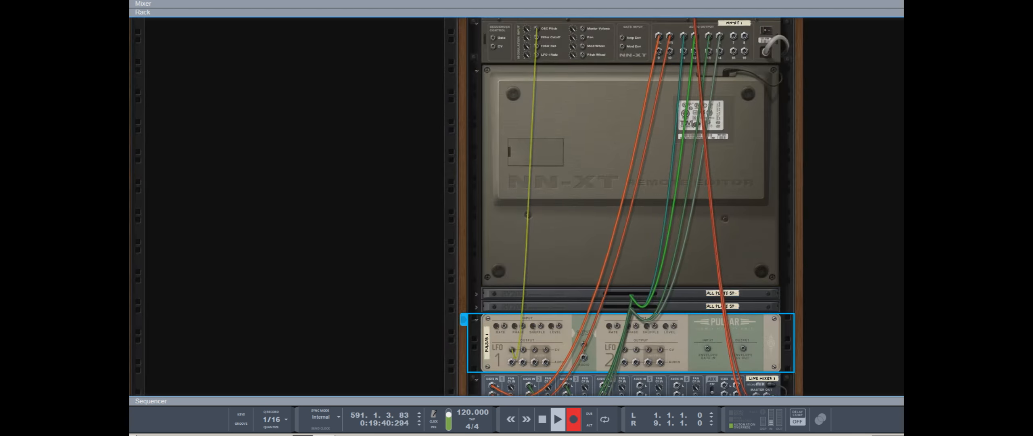
scroll(464, 206, up, 5)
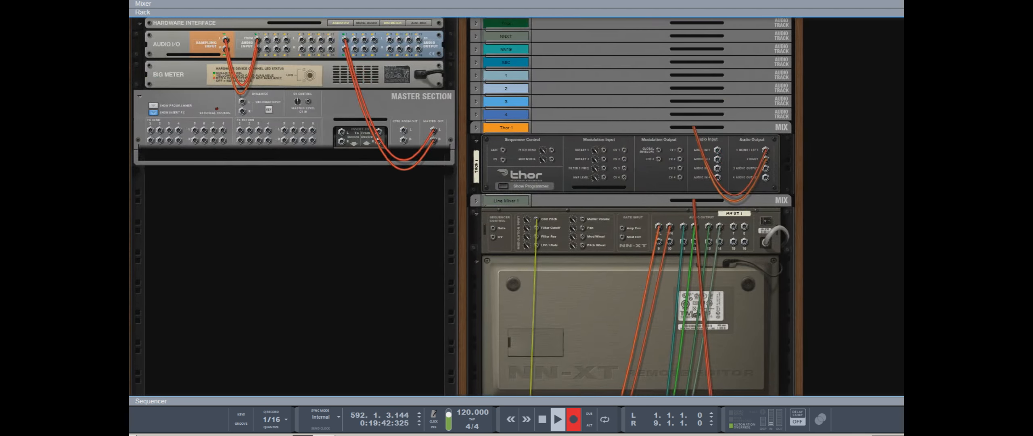
scroll(630, 206, down, 4)
key(Tab)
scroll(629, 206, down, 1)
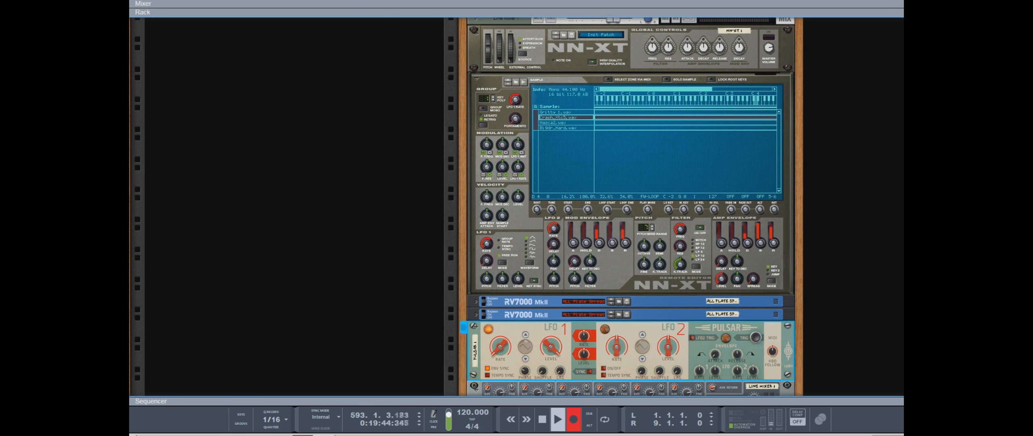
key(Delete)
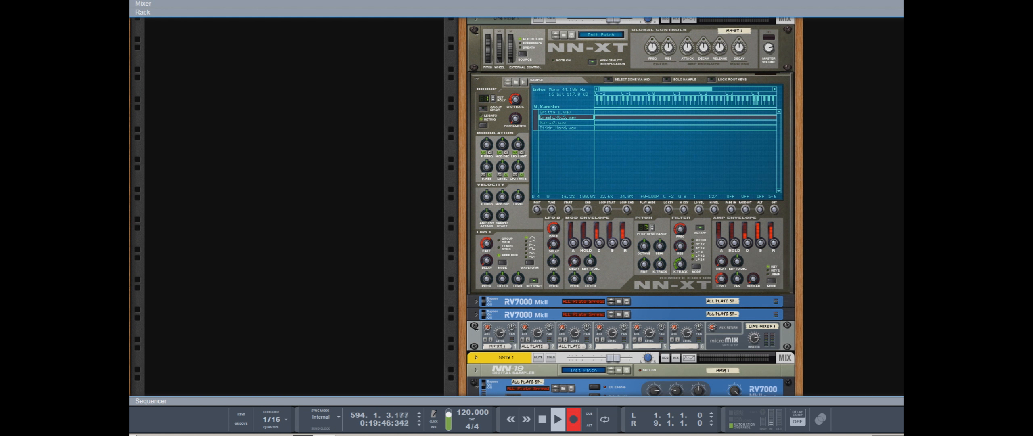
Fold the NN-XT's remote editor and main panel, and stop the recording.
scroll(629, 206, up, 4)
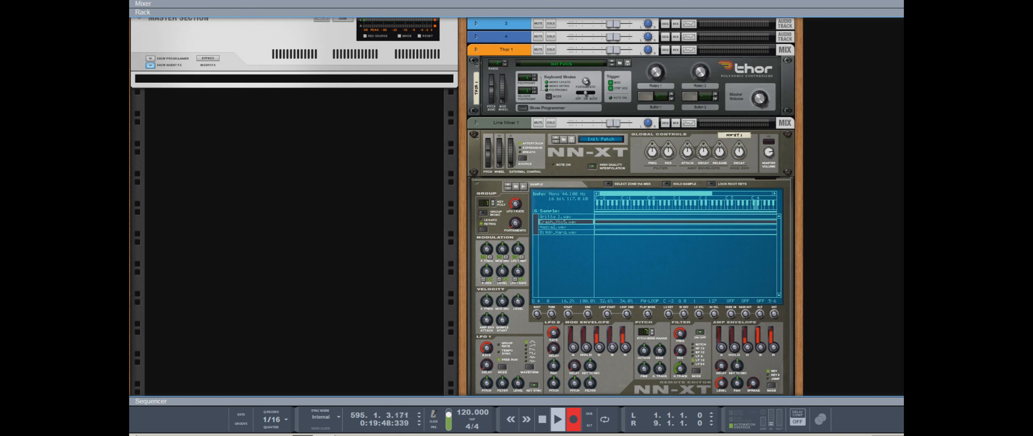
click(476, 183)
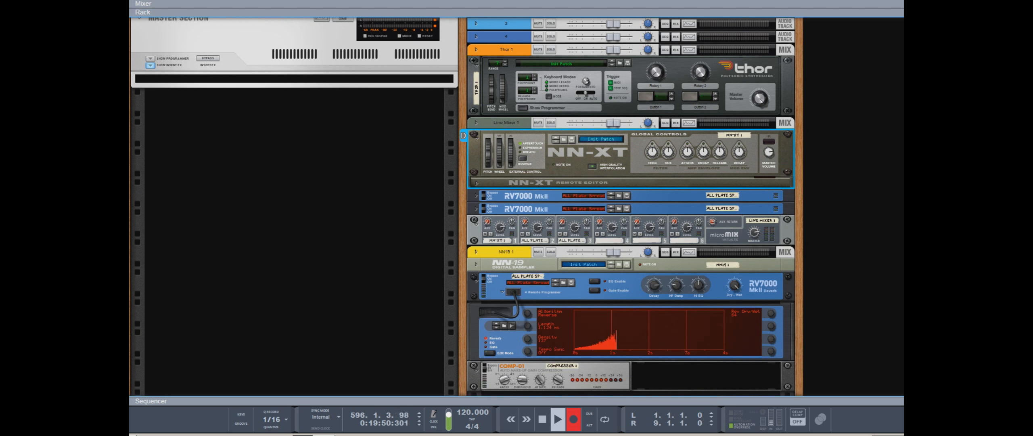
click(477, 139)
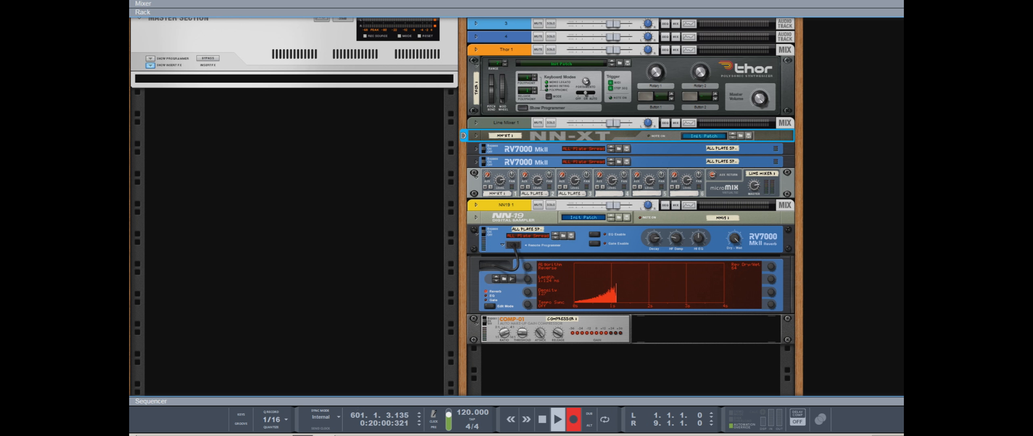
key(space)
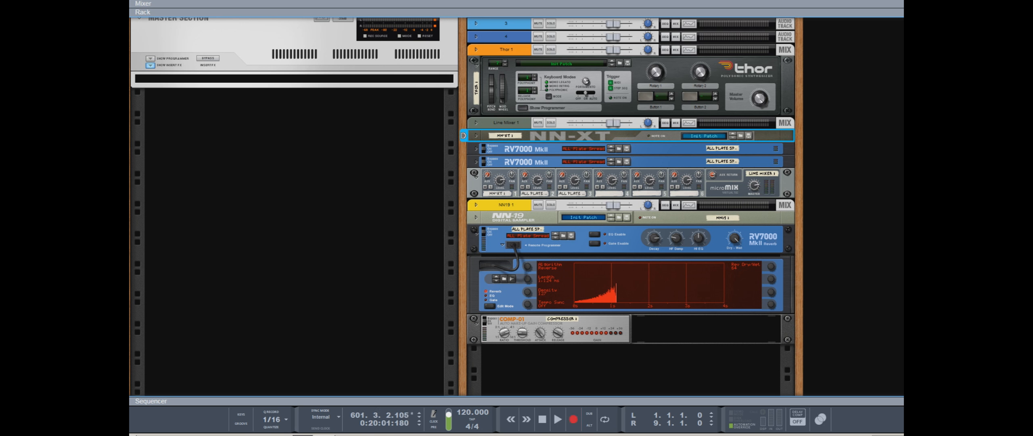